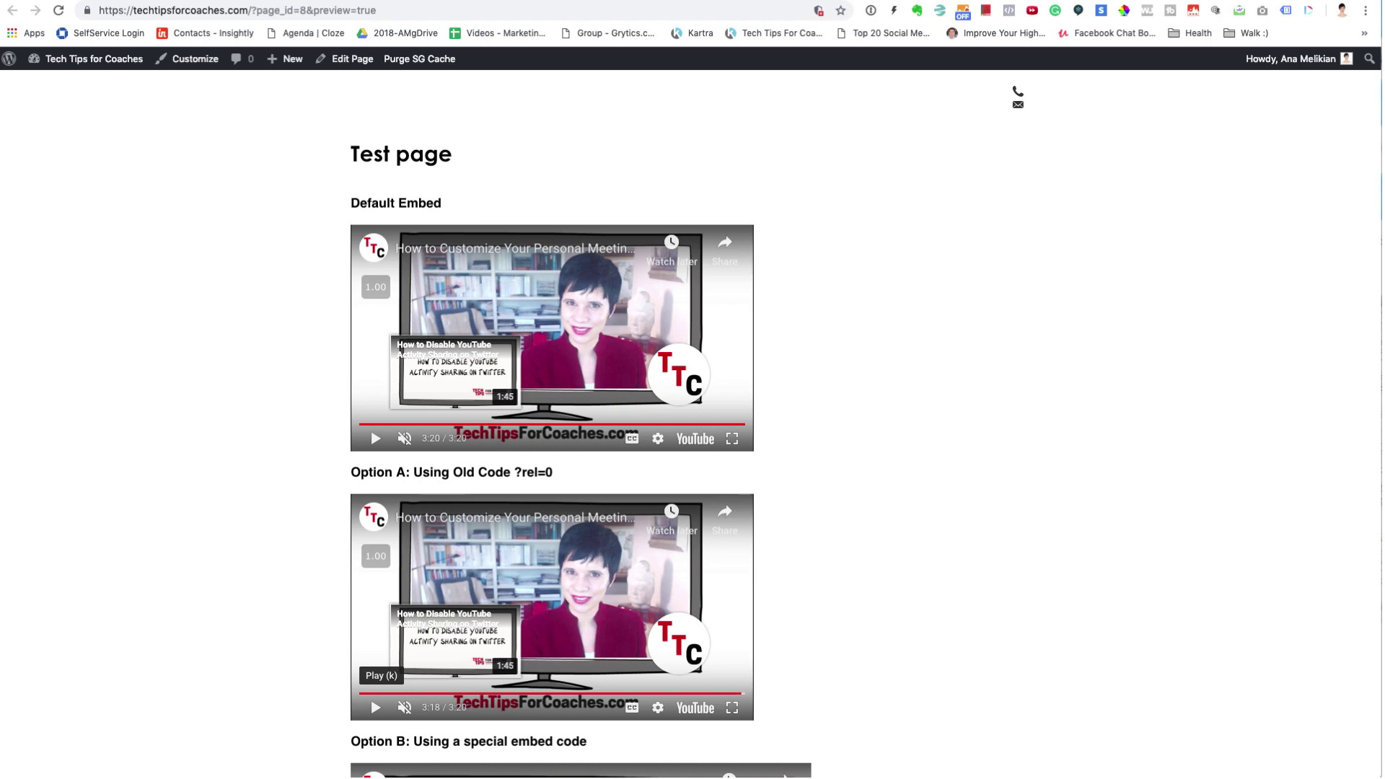
Play the Default Embed video to its end so related-video suggestions appear, then scroll down.
{"action": "left_click", "coordinate": [375, 438]}
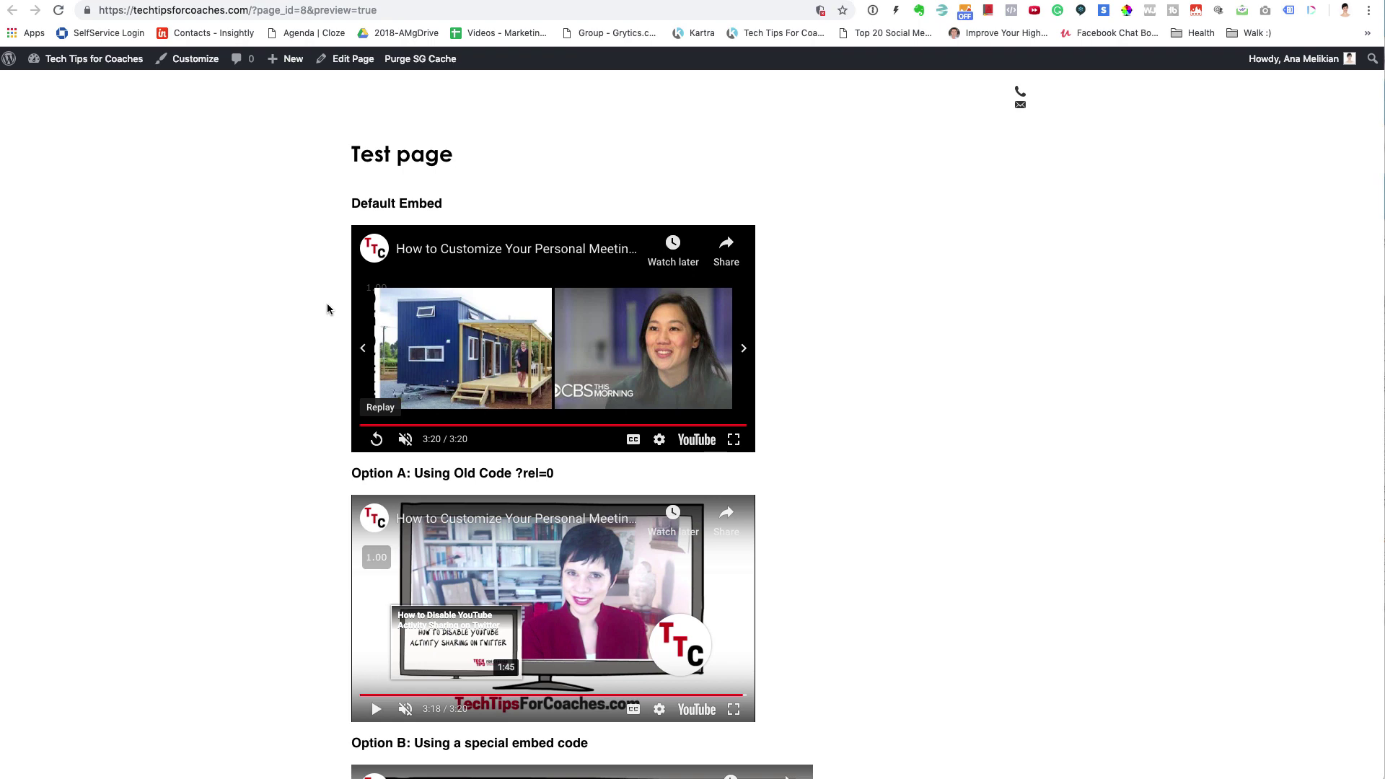
{"action": "scroll", "coordinate": [301, 451], "scroll_direction": "down", "scroll_amount": 3}
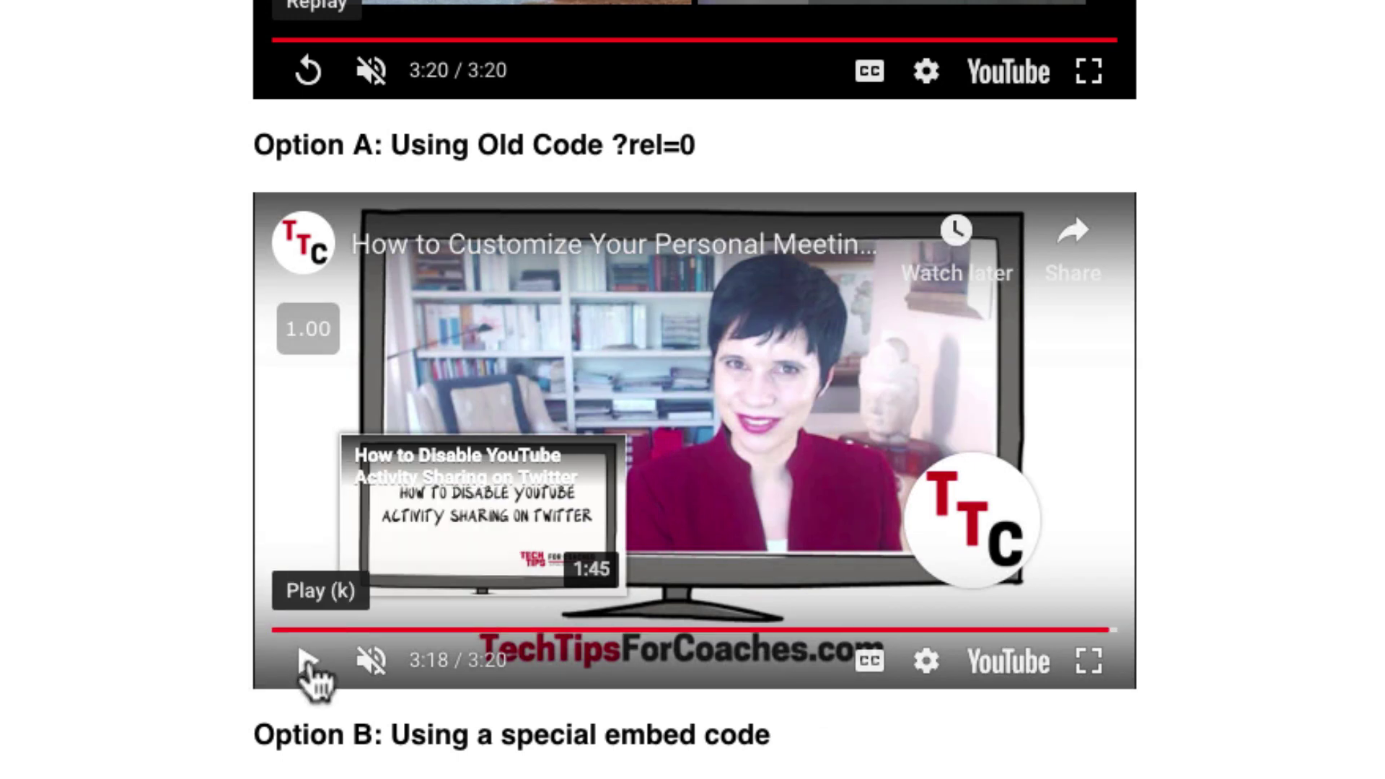
Play the Option A ?rel=0 video through to its same-channel suggestions.
{"action": "left_click", "coordinate": [309, 661]}
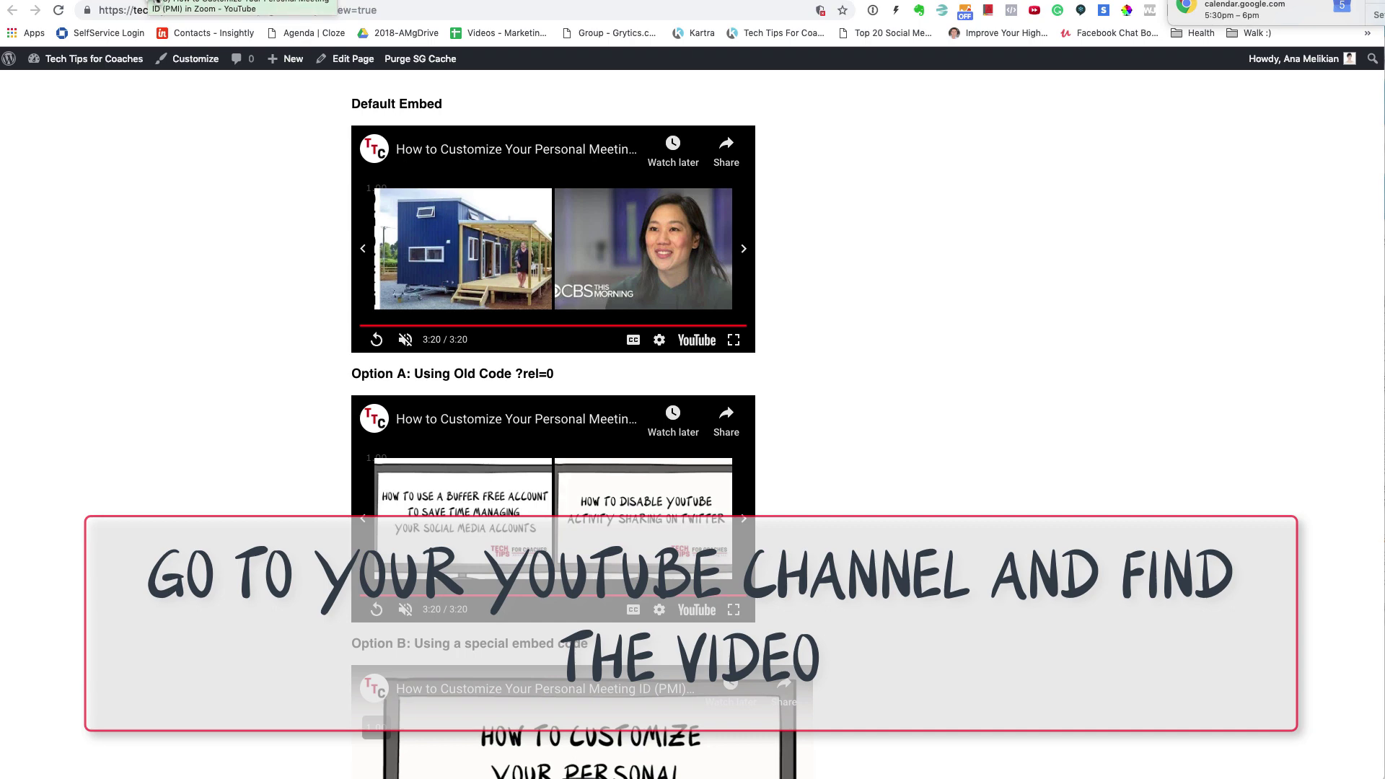
Copy the Zoom PMI video's YouTube embed iframe code and return to the WordPress editor.
{"action": "left_click", "coordinate": [156, 1]}
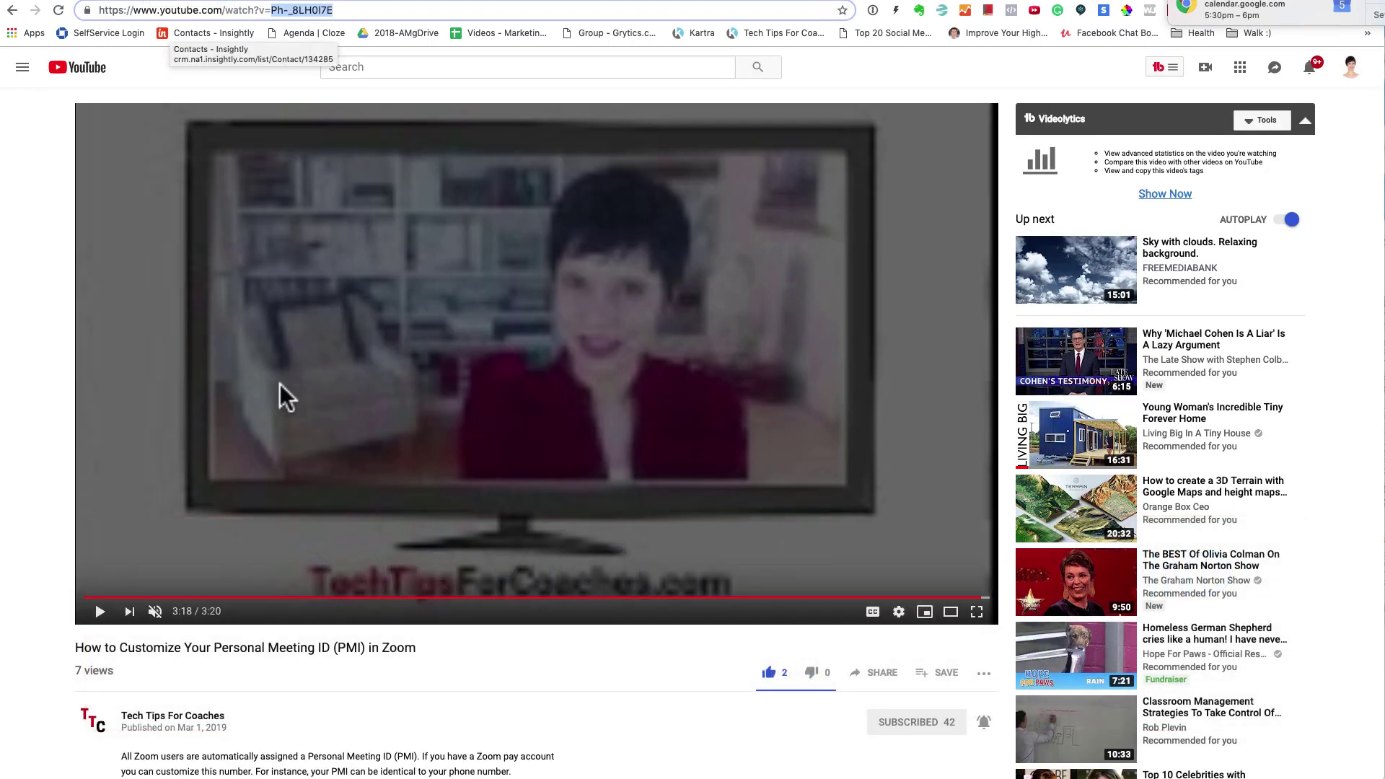
{"action": "left_click", "coordinate": [882, 681]}
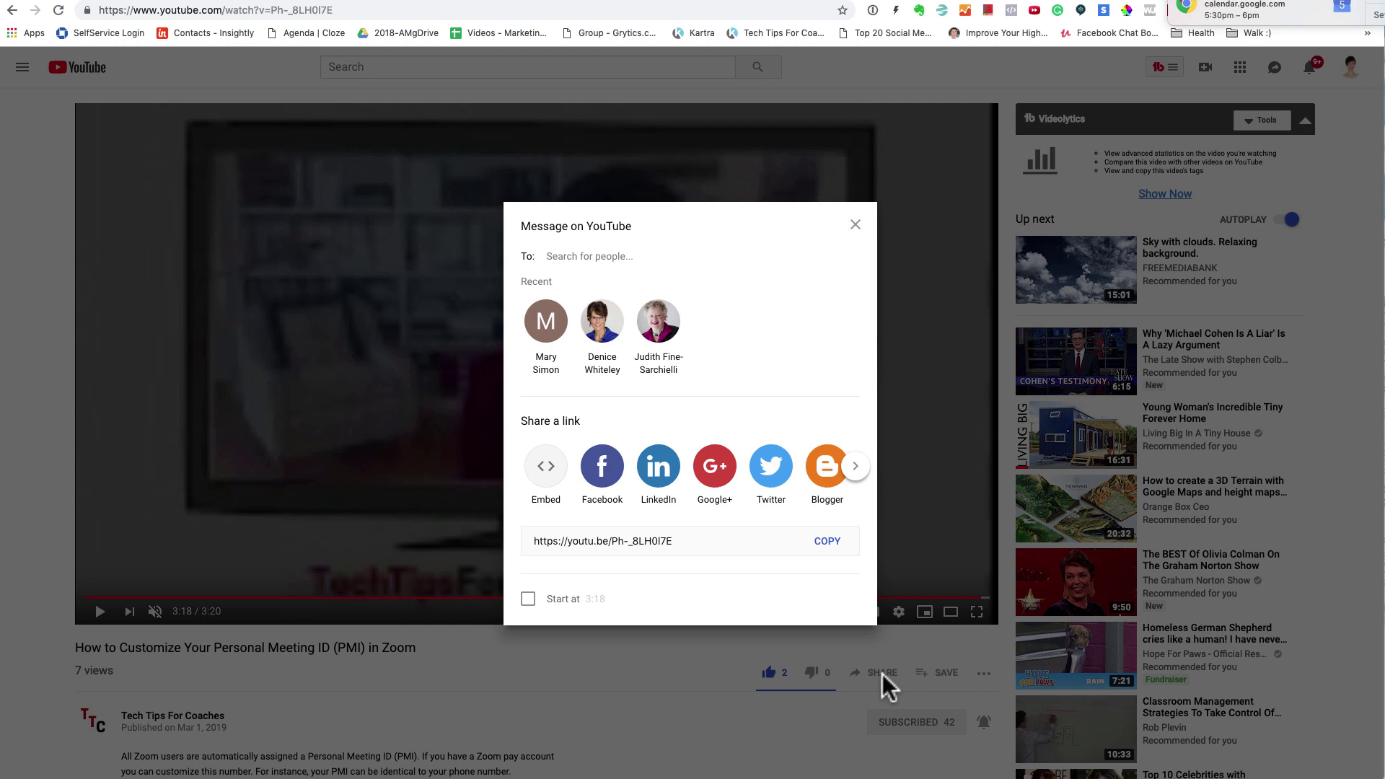
{"action": "left_click", "coordinate": [547, 467]}
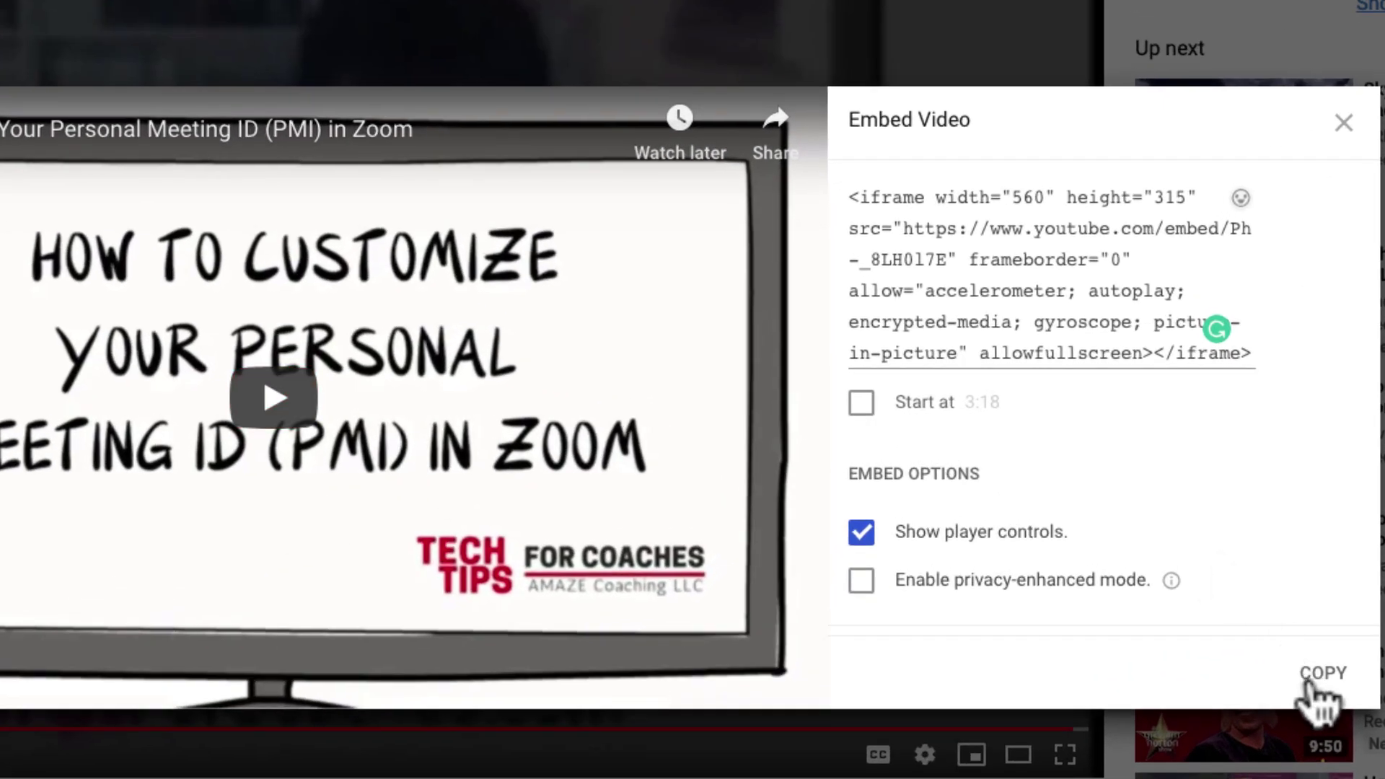
{"action": "left_click", "coordinate": [1324, 682]}
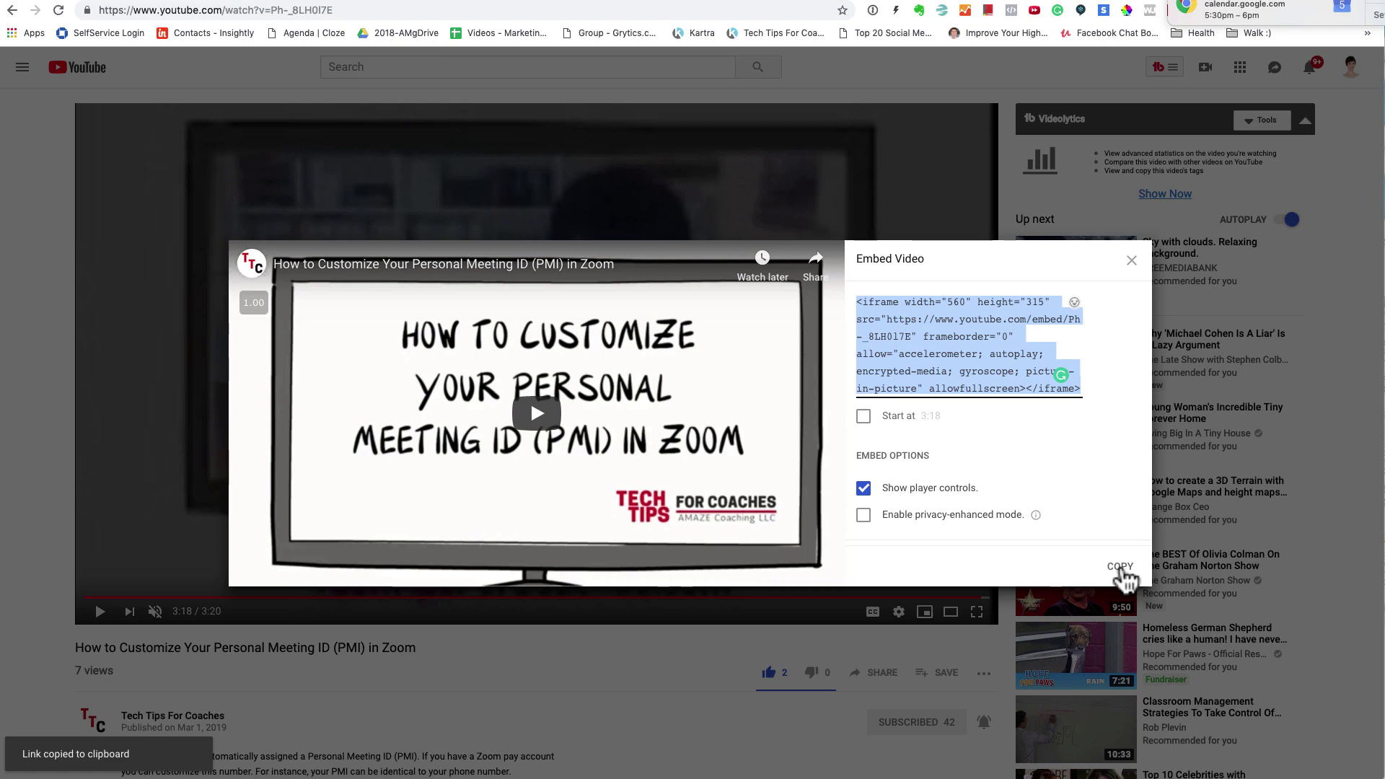
{"action": "left_click", "coordinate": [285, 4]}
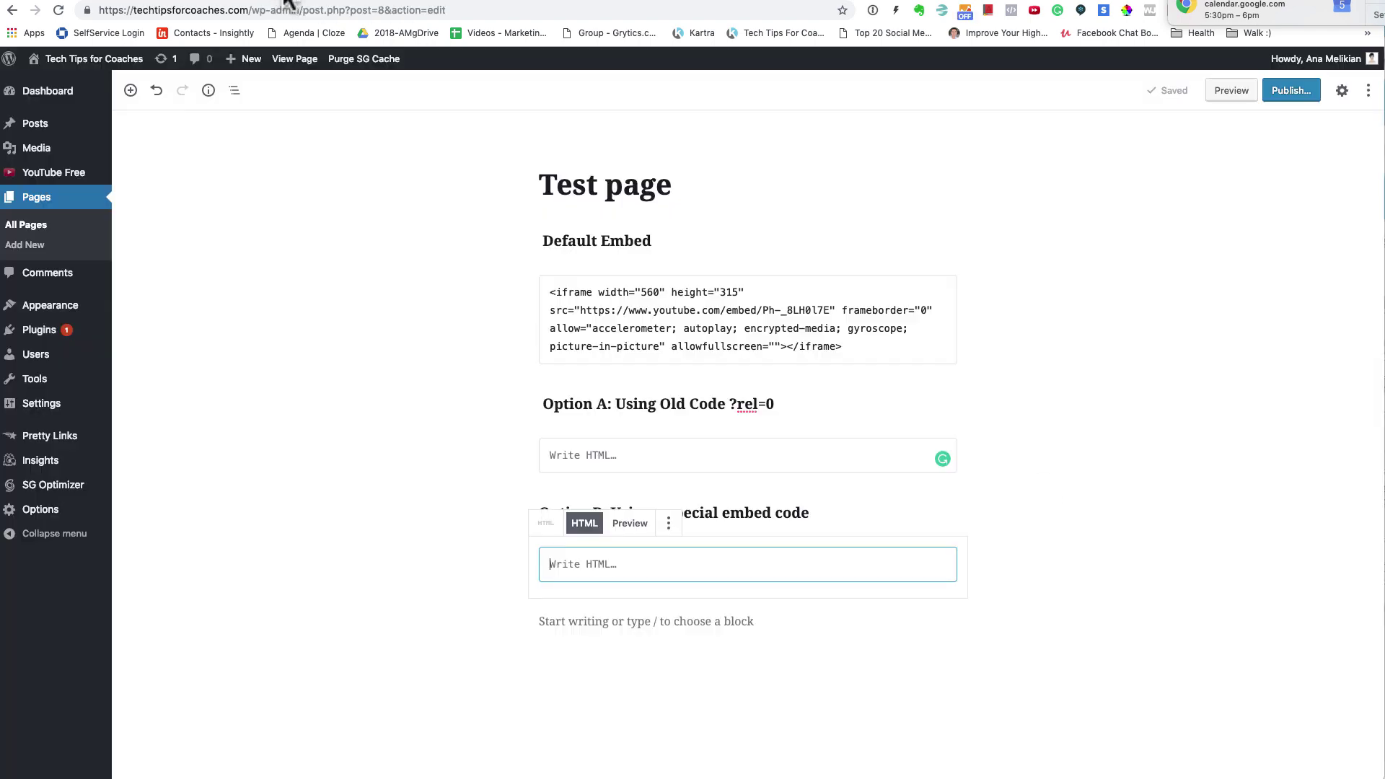
Paste the YouTube embed code into the empty Option A Custom HTML block.
{"action": "left_click", "coordinate": [568, 464]}
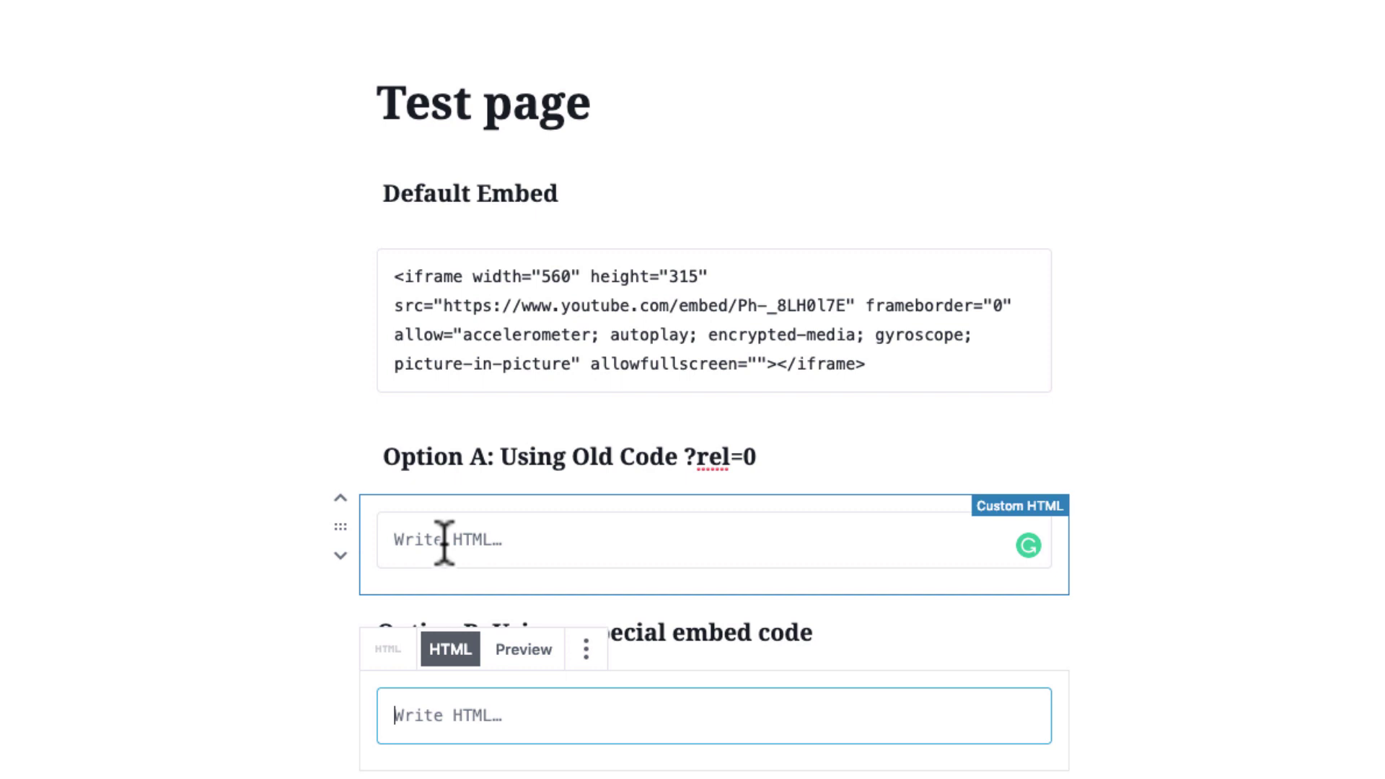
{"action": "left_click", "coordinate": [444, 539]}
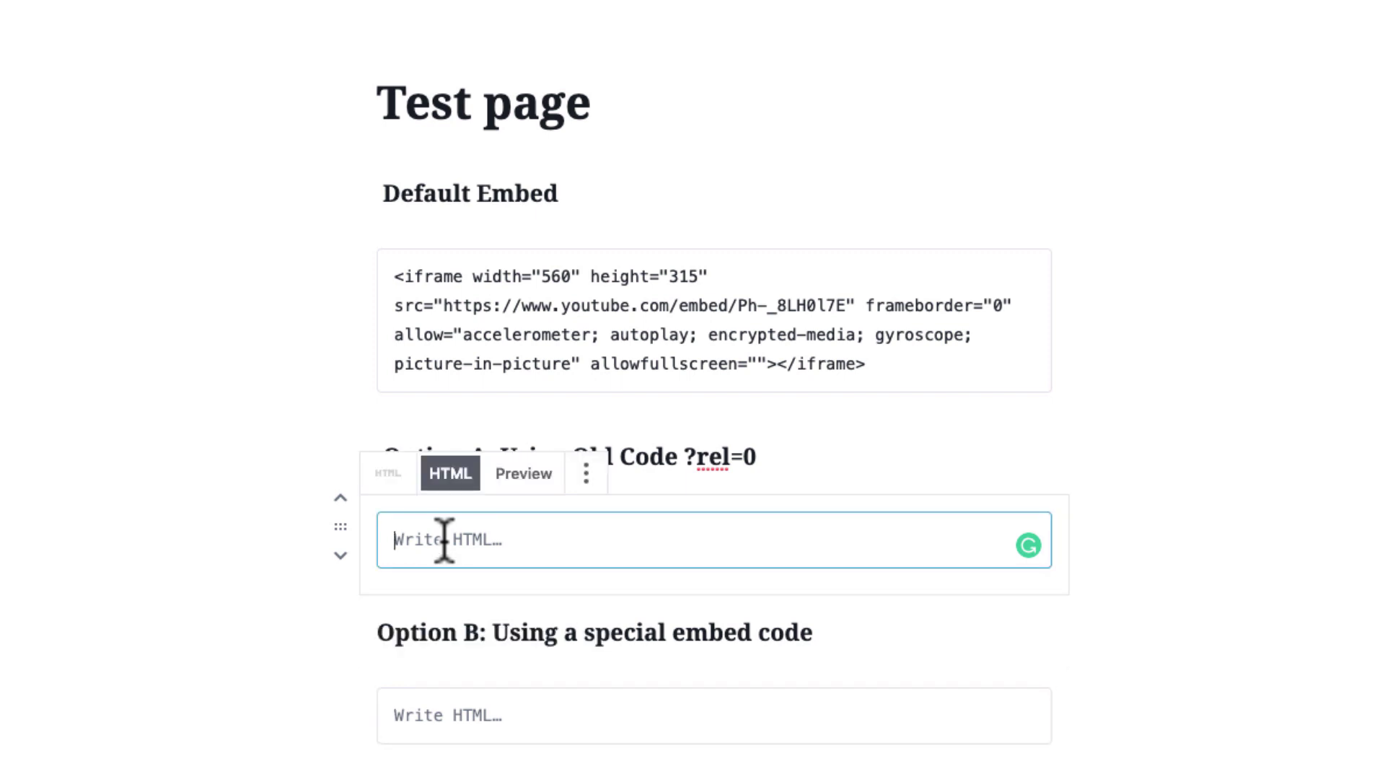
{"action": "key", "text": "ctrl+v"}
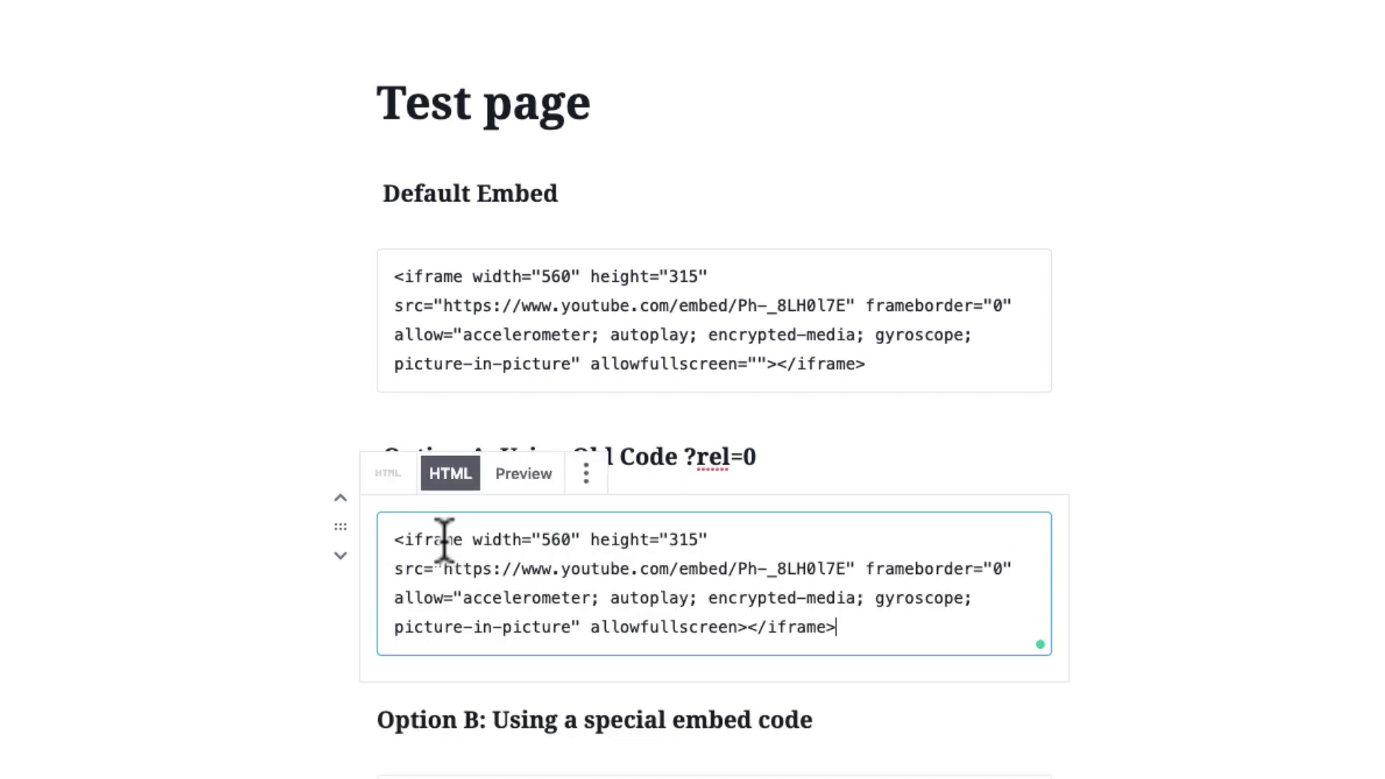
Append ?rel=0 right after video ID Ph-_8LH0l7E in the iframe src.
{"action": "left_click_drag", "start_coordinate": [444, 570], "coordinate": [845, 568]}
{"action": "left_click_drag", "start_coordinate": [392, 570], "coordinate": [619, 590]}
{"action": "left_click", "coordinate": [839, 569]}
{"action": "left_click_drag", "start_coordinate": [739, 568], "coordinate": [849, 570]}
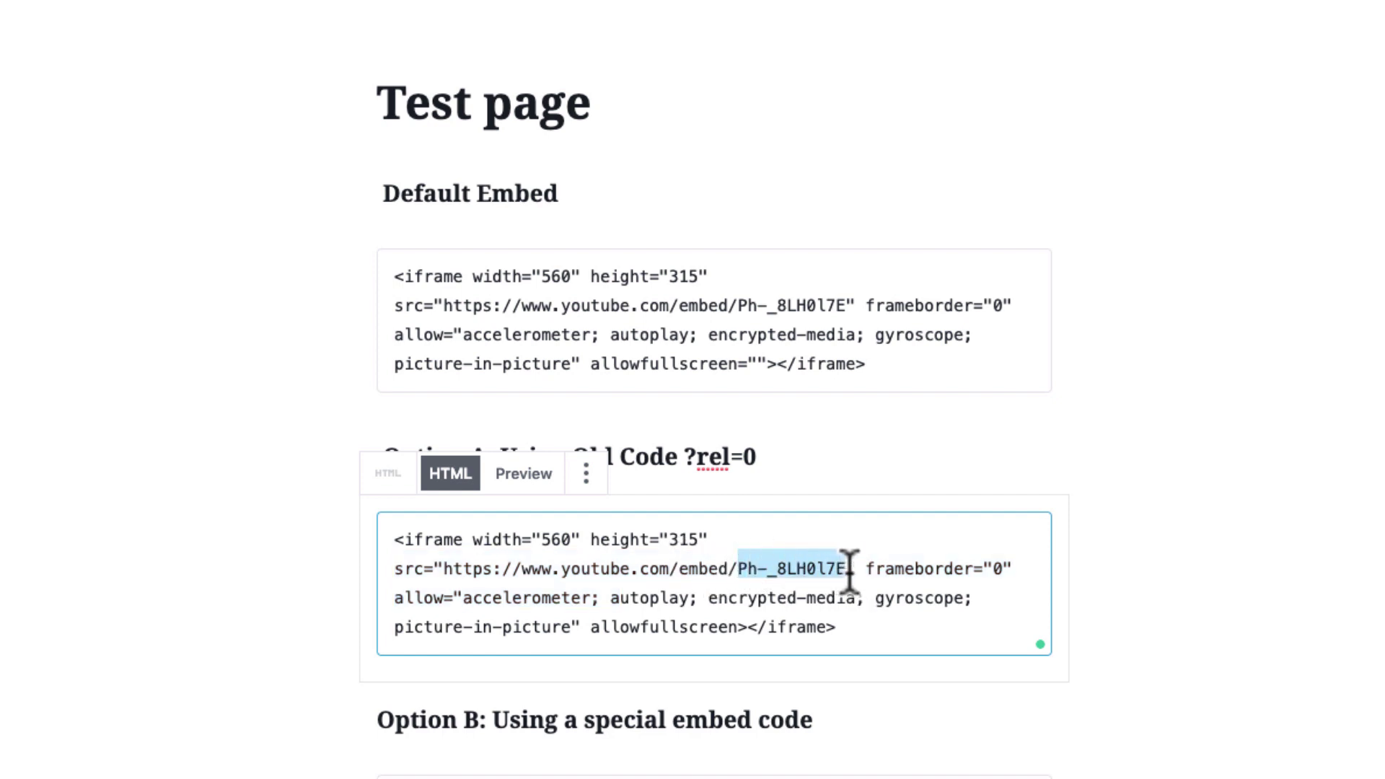
{"action": "left_click", "coordinate": [850, 569]}
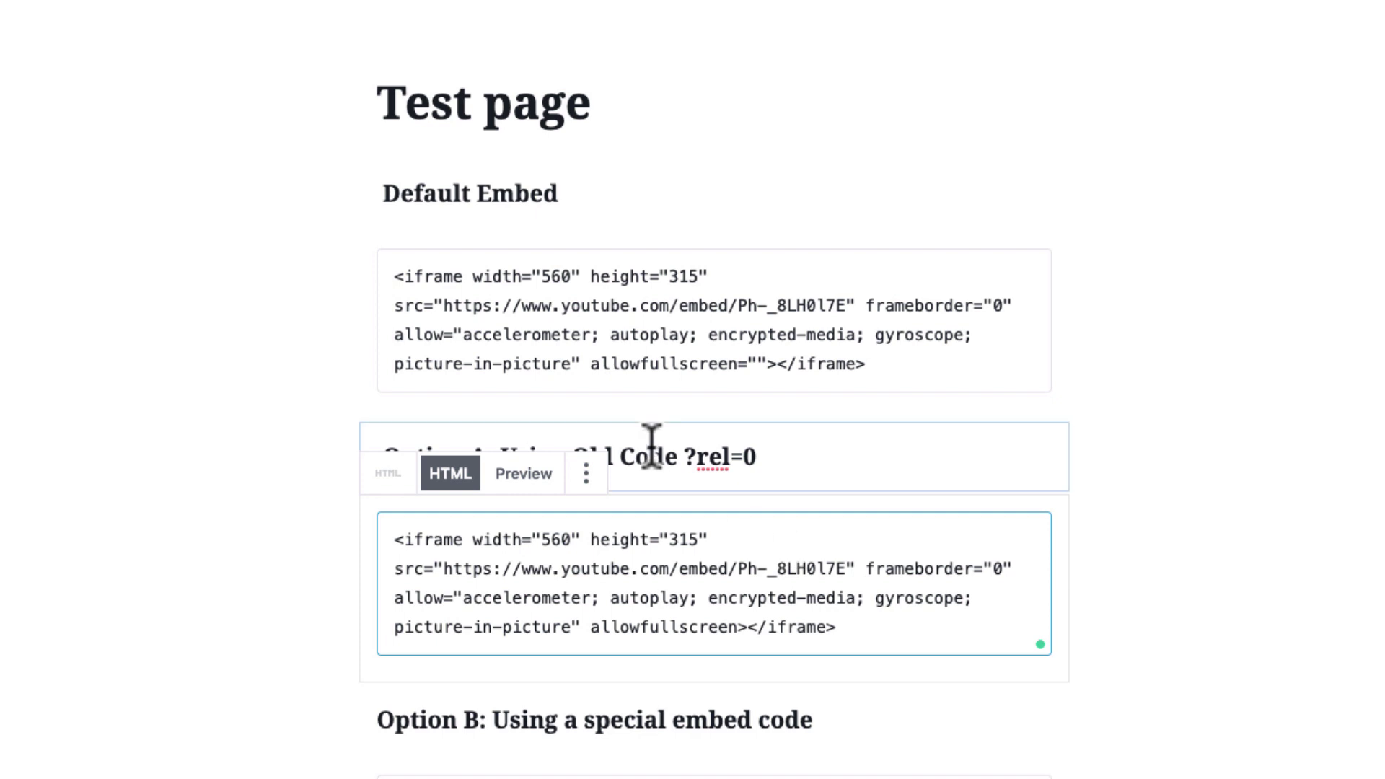
{"action": "left_click_drag", "start_coordinate": [685, 456], "coordinate": [758, 456]}
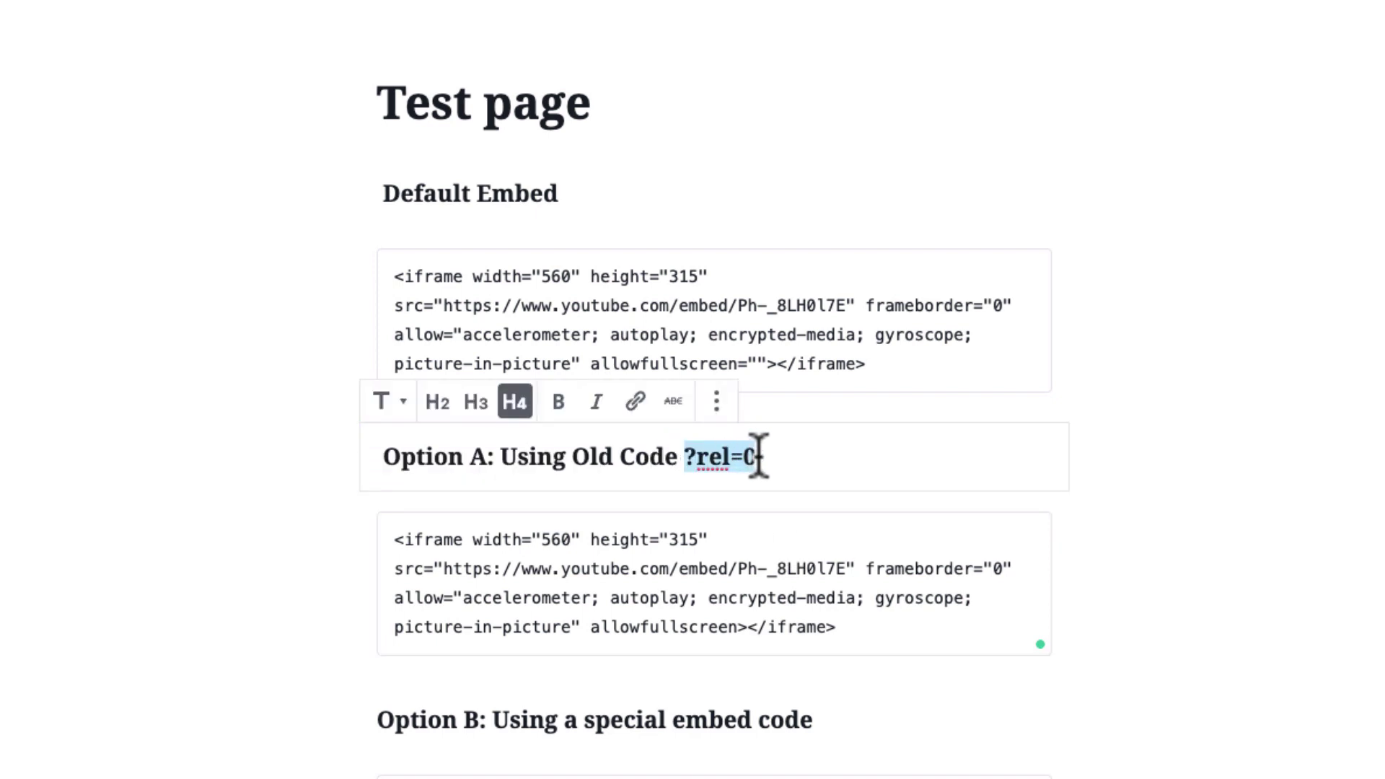
{"action": "left_click", "coordinate": [842, 569]}
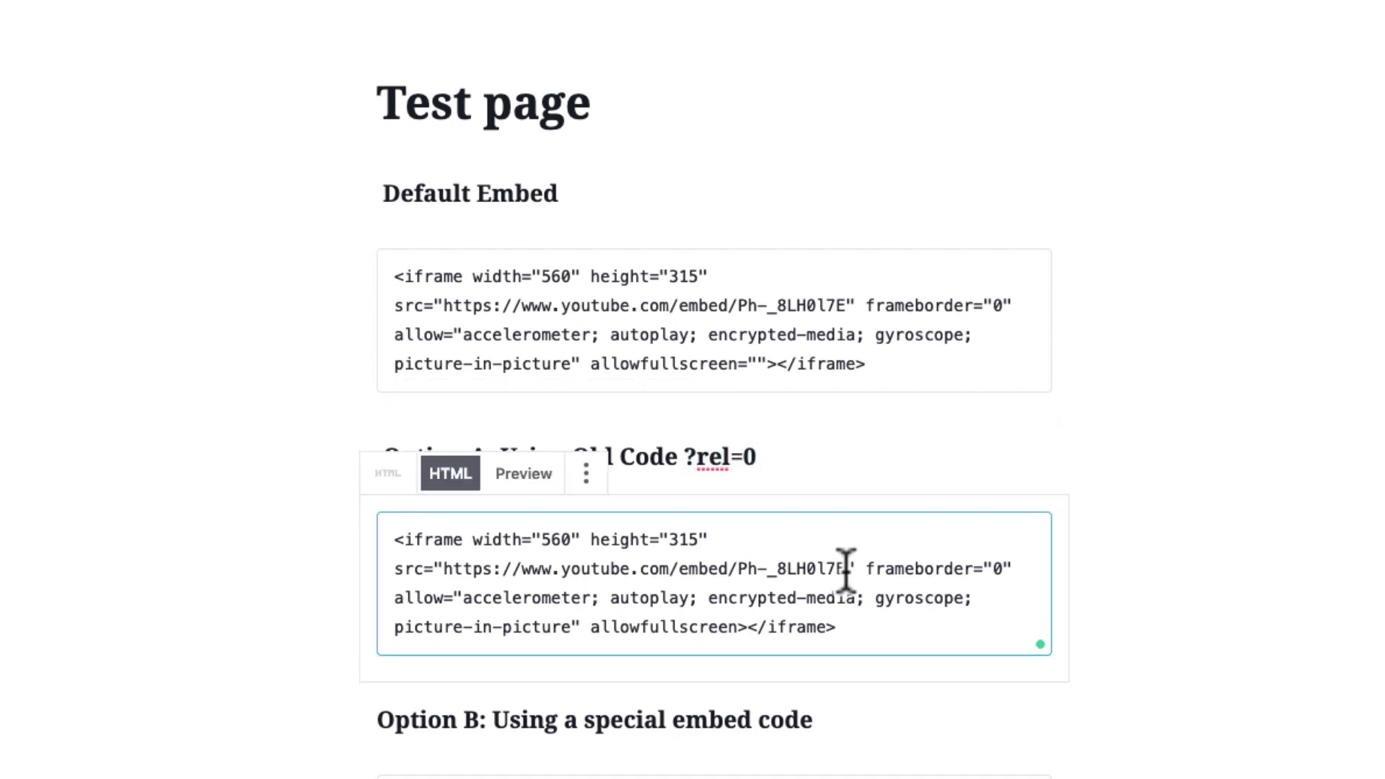
{"action": "key", "text": "ctrl+v"}
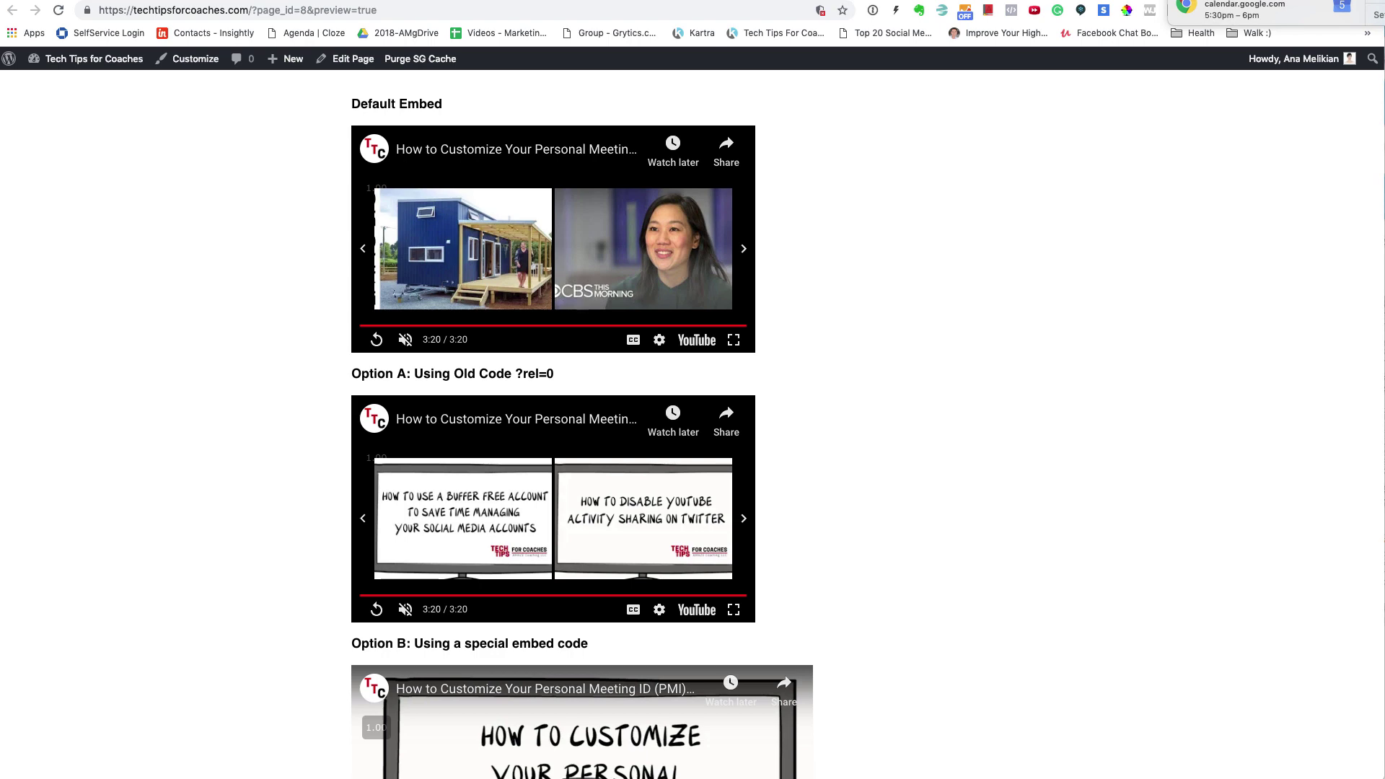
Scroll down and play the Option B embed to its end, showing no suggested videos.
{"action": "scroll", "coordinate": [553, 376], "scroll_direction": "down", "scroll_amount": 5}
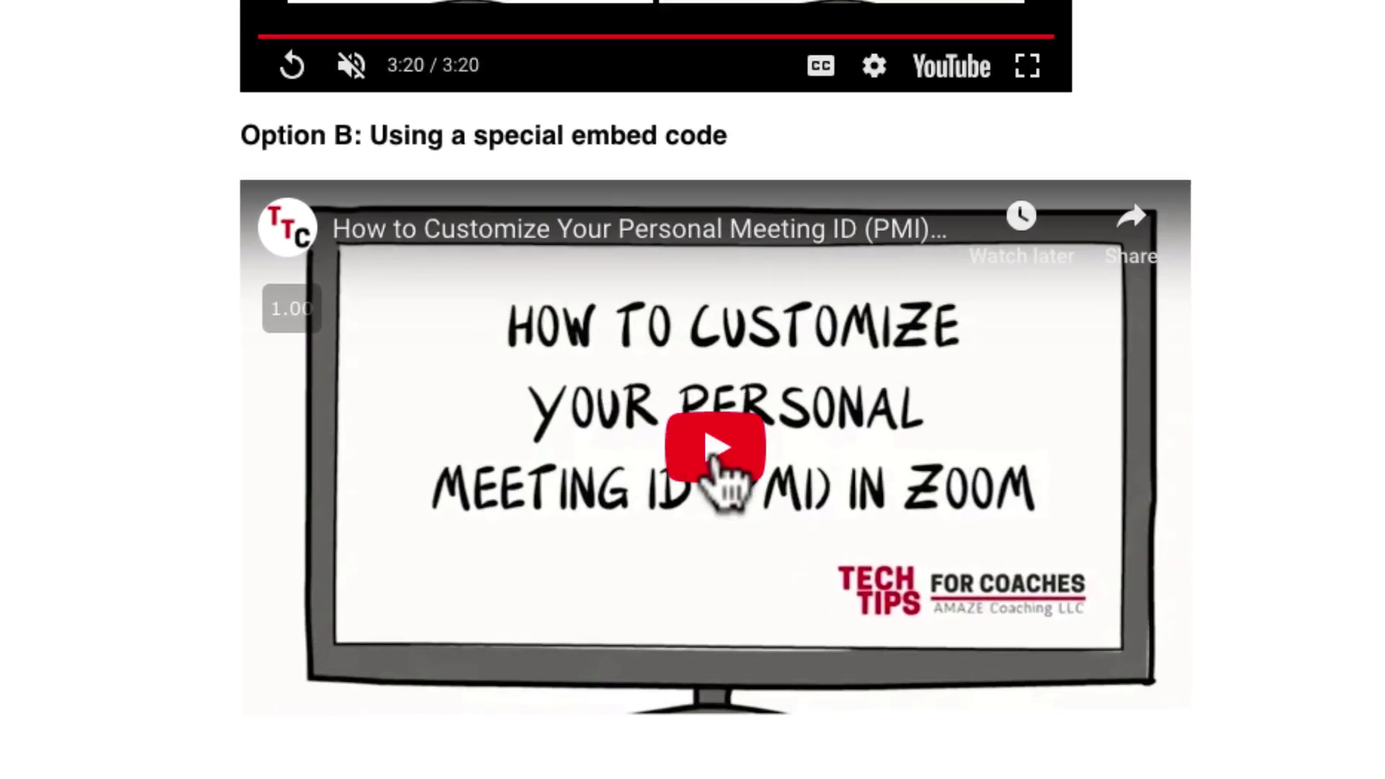
{"action": "left_click", "coordinate": [716, 456]}
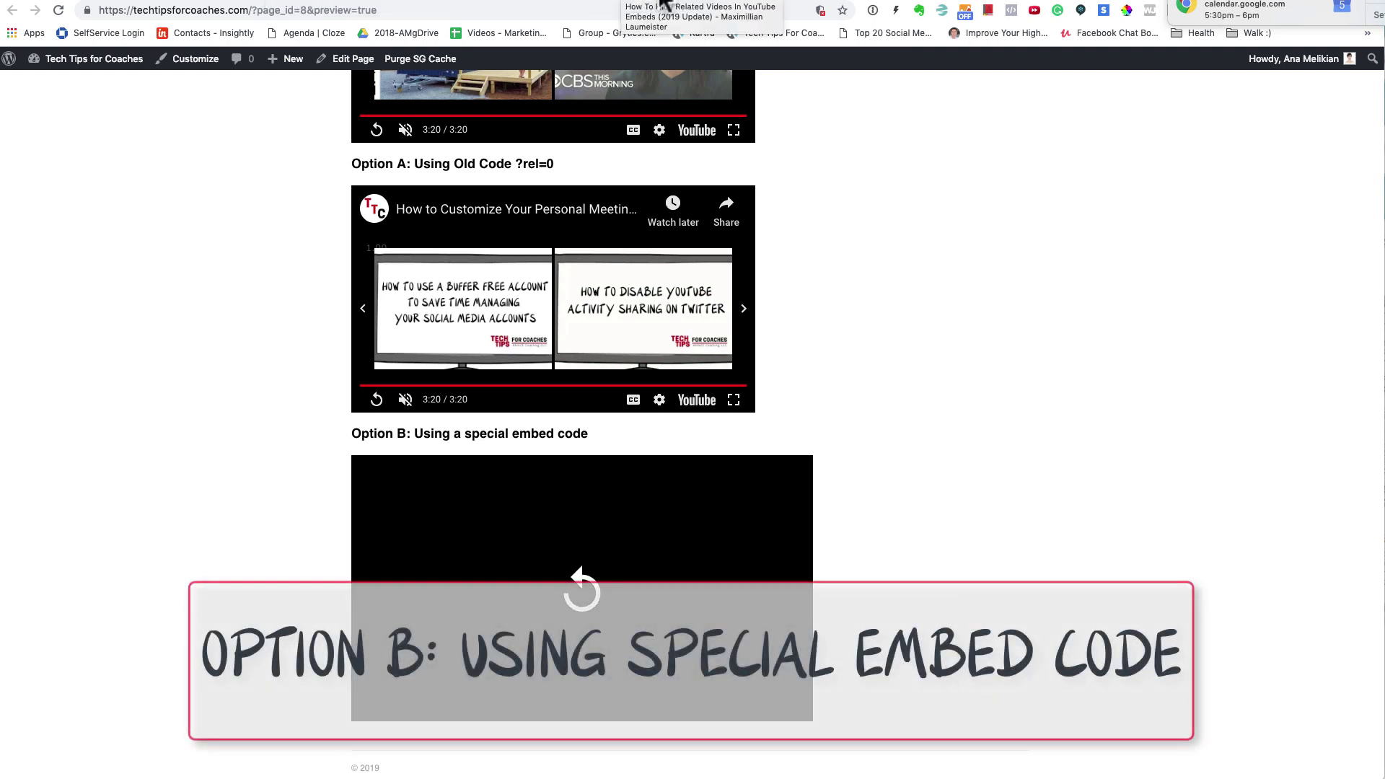
On the maxlaumeister hide-related-videos post, select the value in the Video ID field.
{"action": "left_click", "coordinate": [663, 5]}
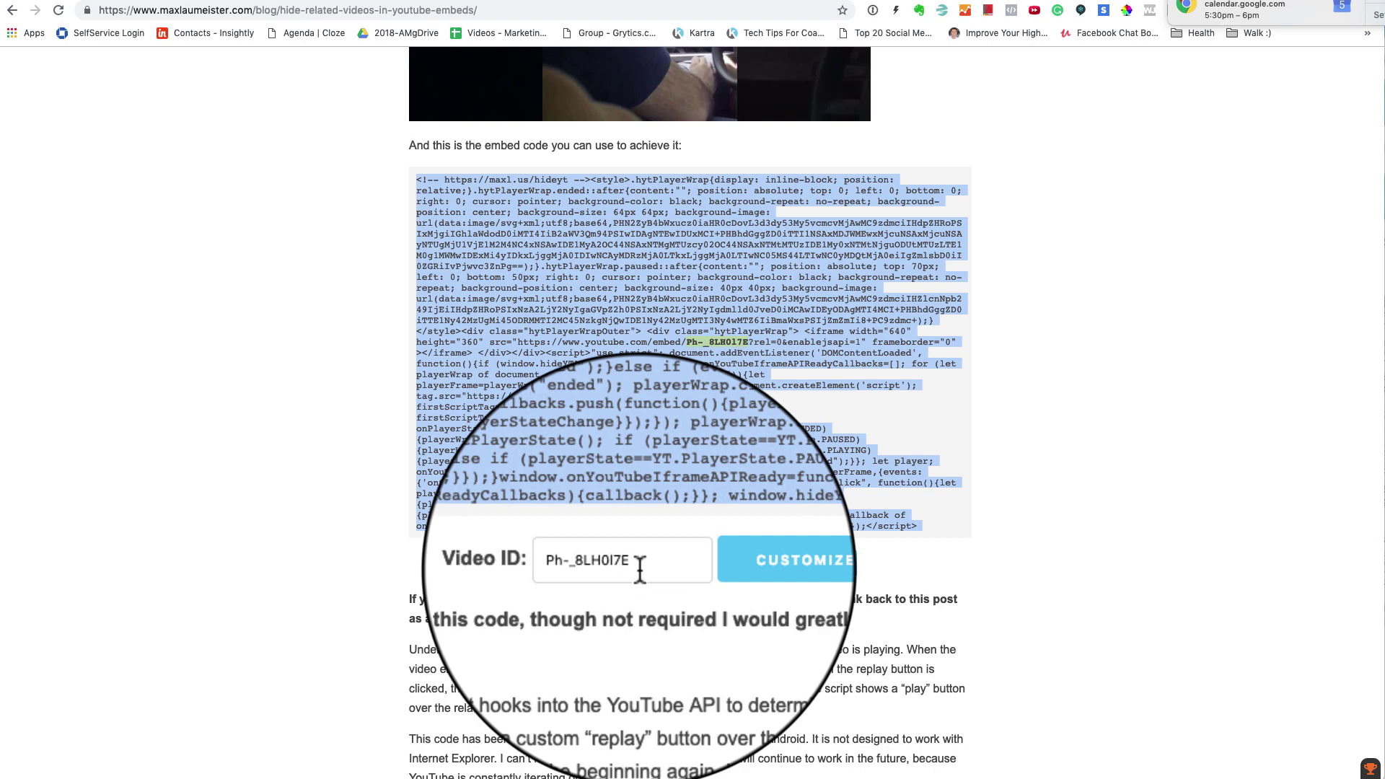
{"action": "left_click_drag", "start_coordinate": [635, 564], "coordinate": [566, 574]}
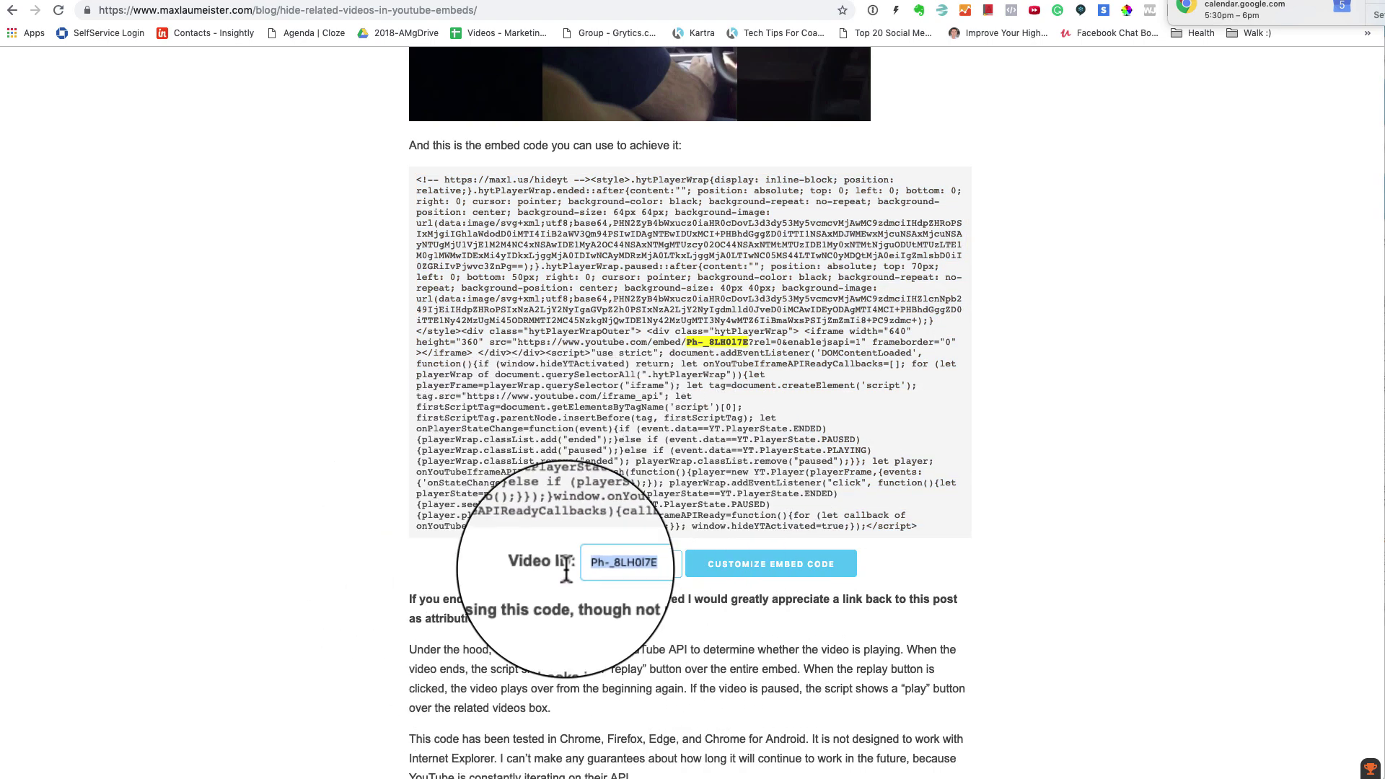
Close YouTube's embed window, select video ID Ph-_8LH0l7E in the address, and return to the blog.
{"action": "left_click", "coordinate": [137, 4]}
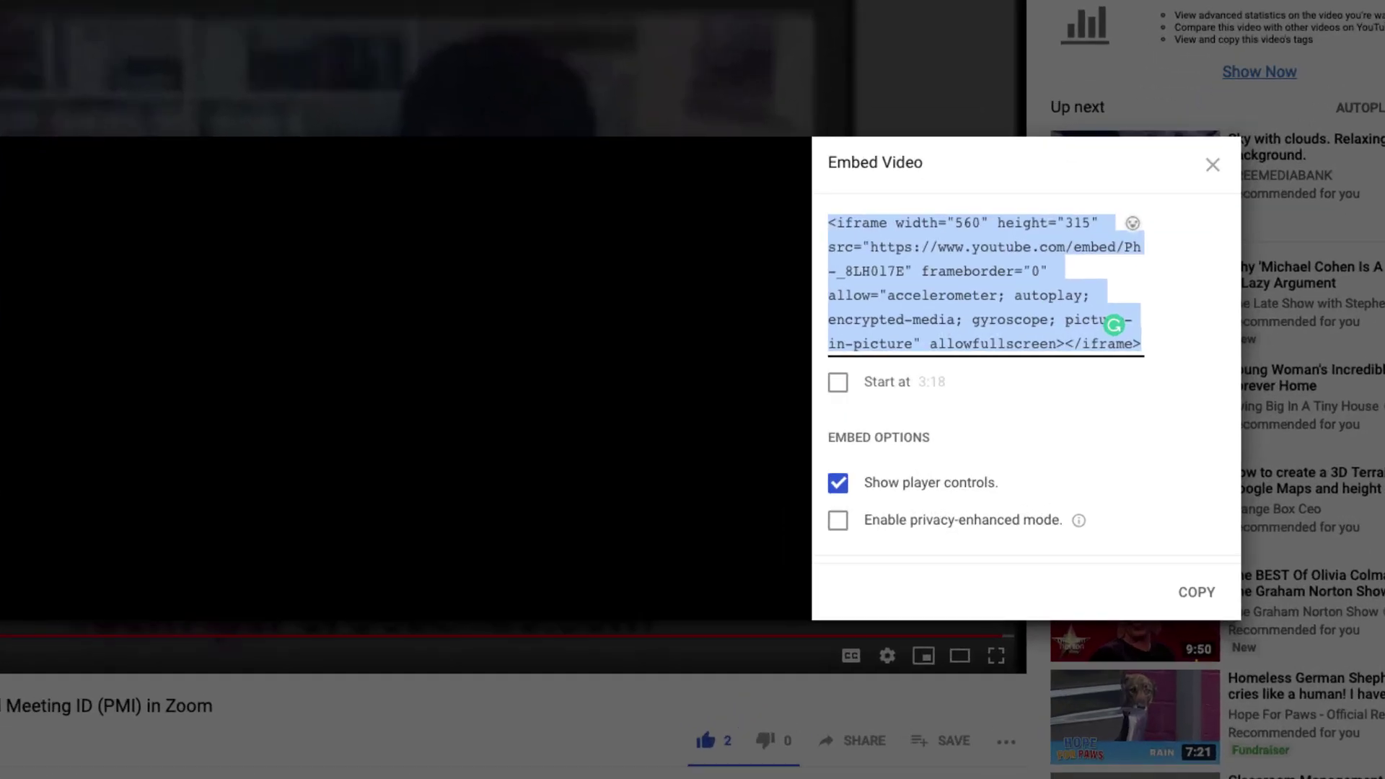
{"action": "left_click", "coordinate": [888, 175]}
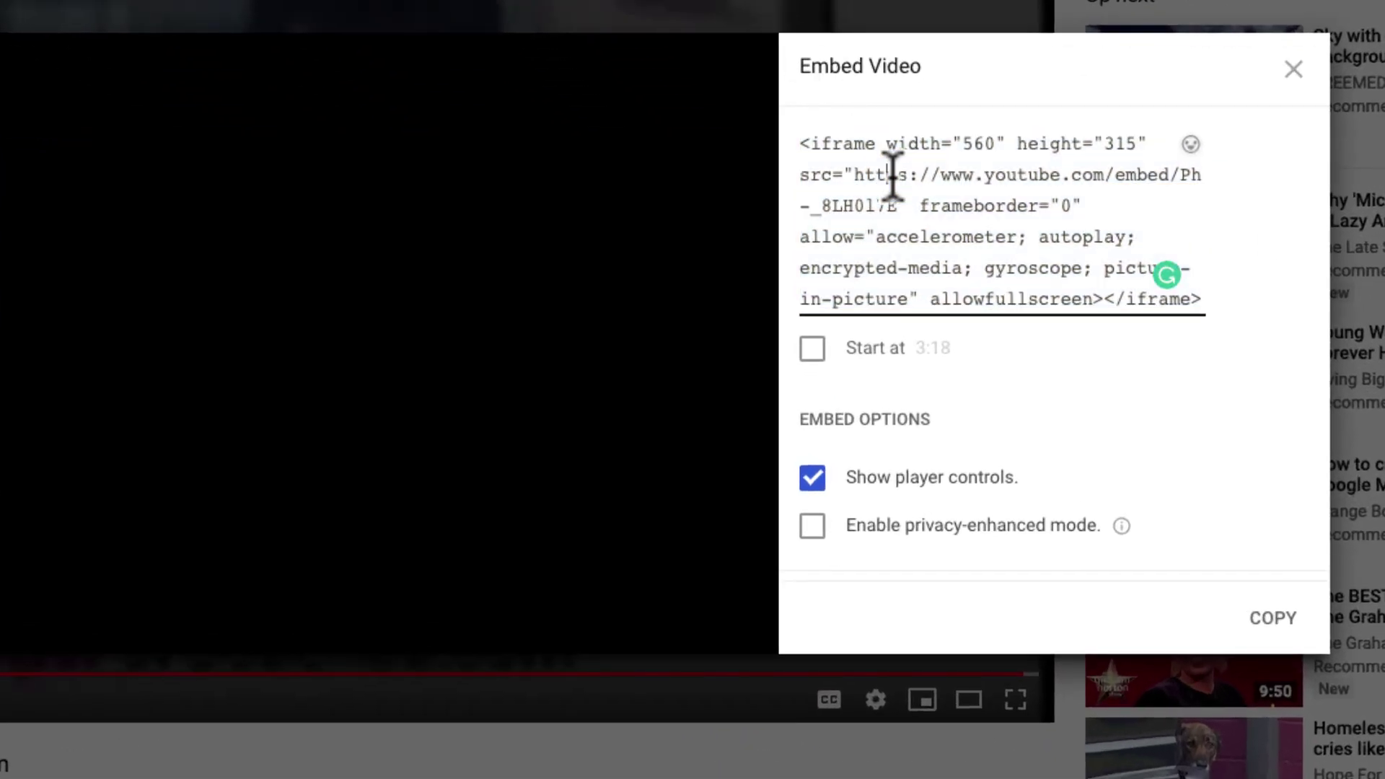
{"action": "left_click_drag", "start_coordinate": [1180, 175], "coordinate": [895, 211]}
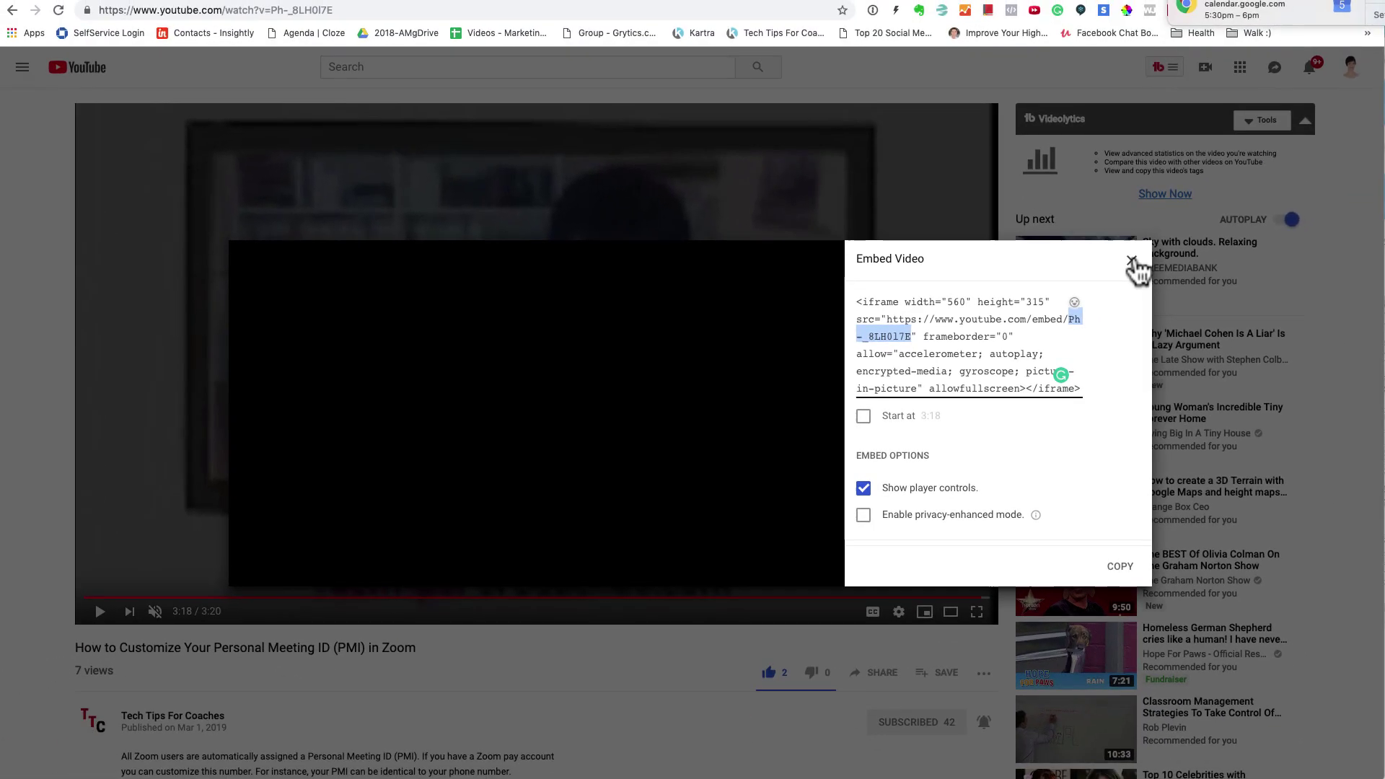
{"action": "left_click", "coordinate": [1293, 69]}
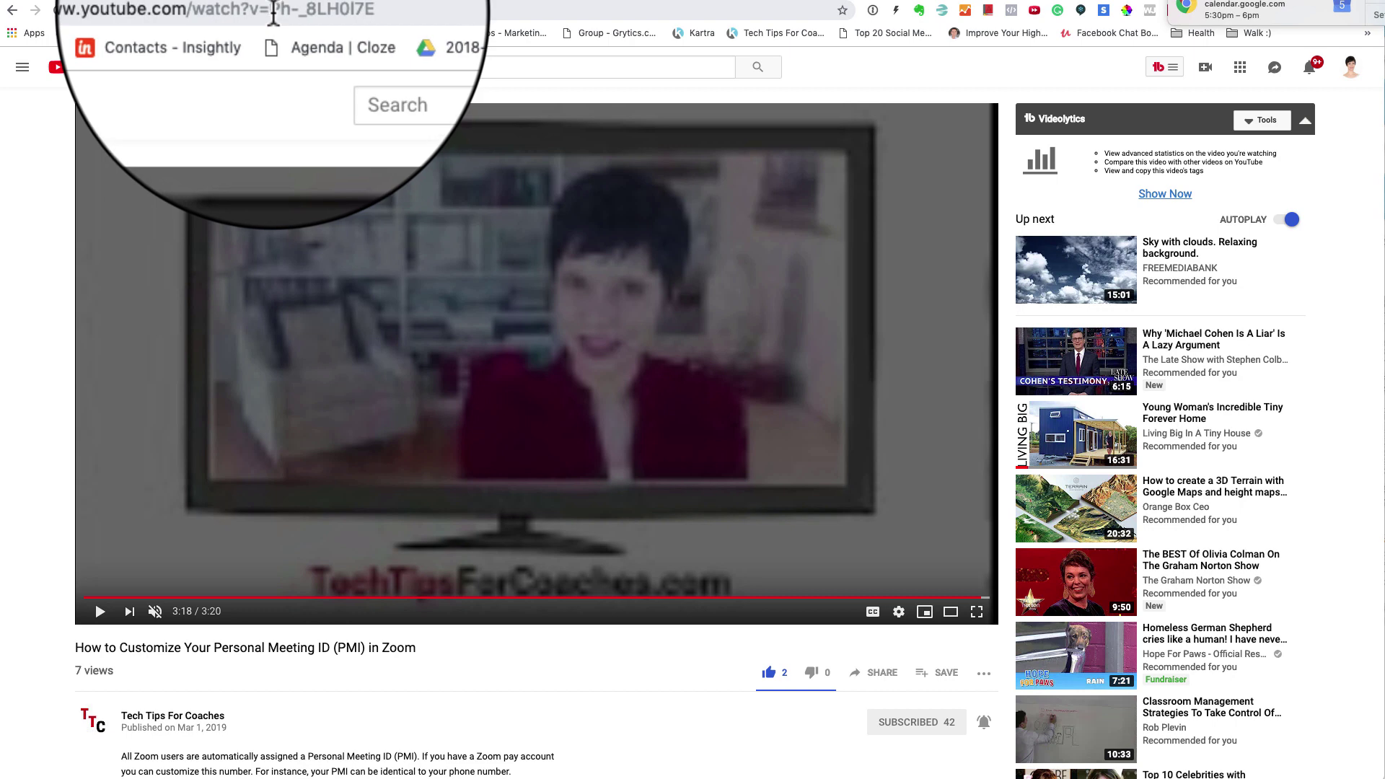
{"action": "left_click_drag", "start_coordinate": [267, 12], "coordinate": [363, 14]}
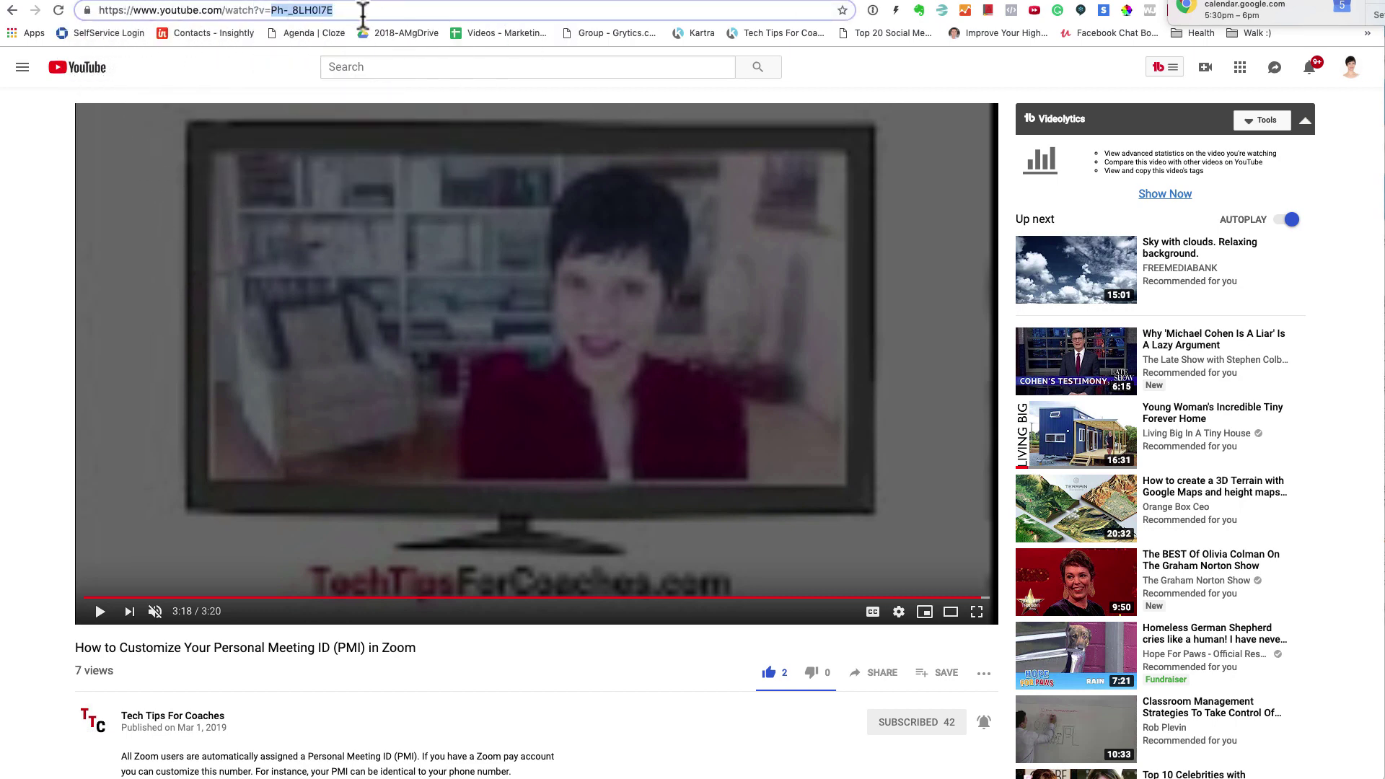
{"action": "left_click", "coordinate": [634, 2]}
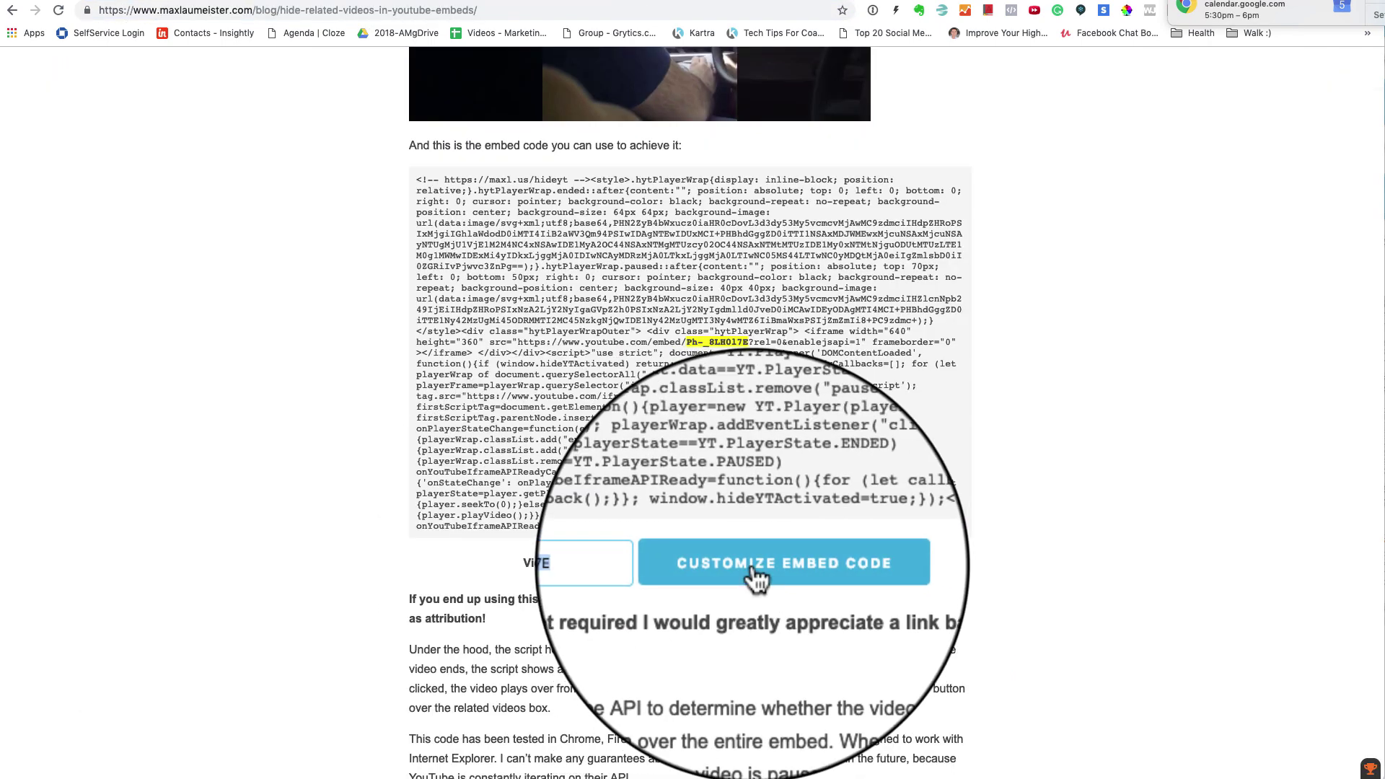
Generate the custom embed code for Ph-_8LH0l7E and select the whole snippet.
{"action": "left_click", "coordinate": [755, 577]}
{"action": "triple_click", "coordinate": [556, 314]}
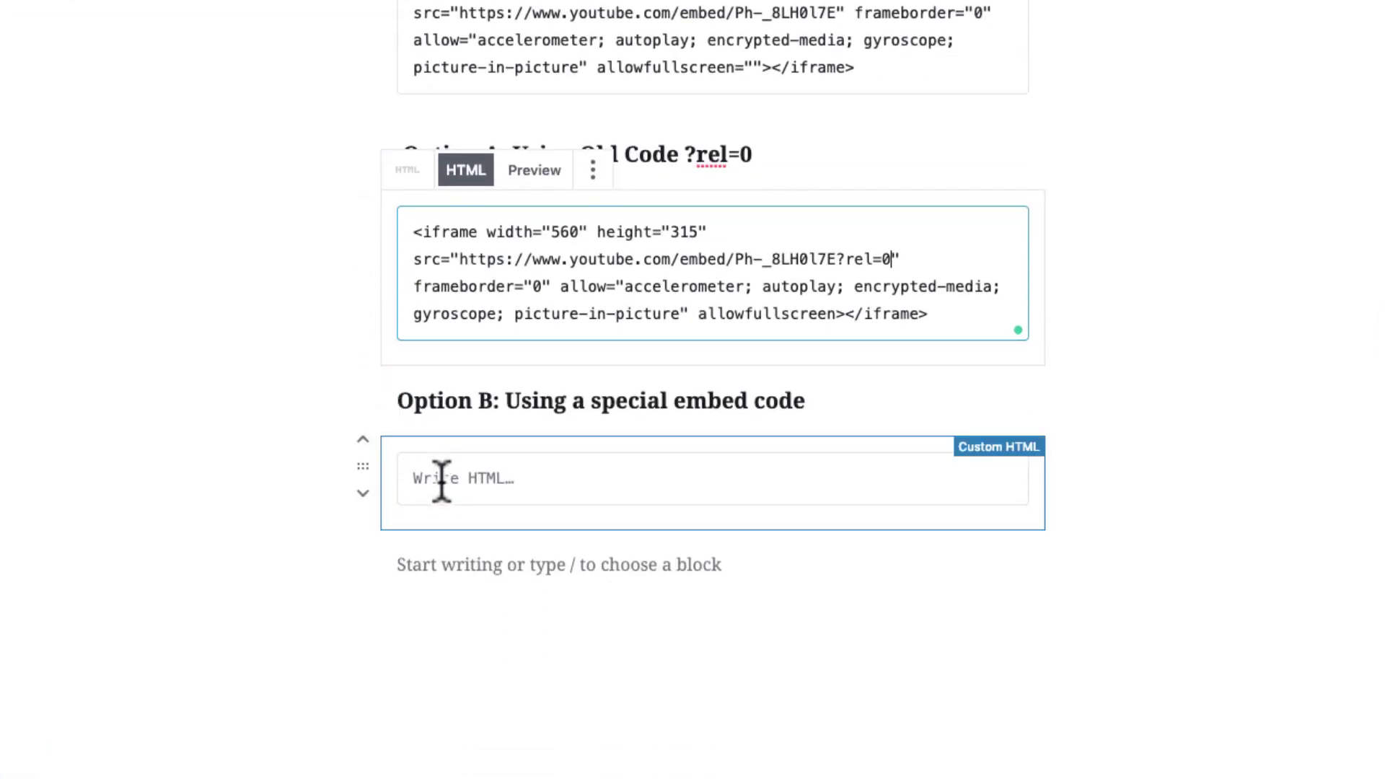
Paste the custom embed script into the Option B HTML block, trim the blank line, and preview.
{"action": "left_click", "coordinate": [442, 484]}
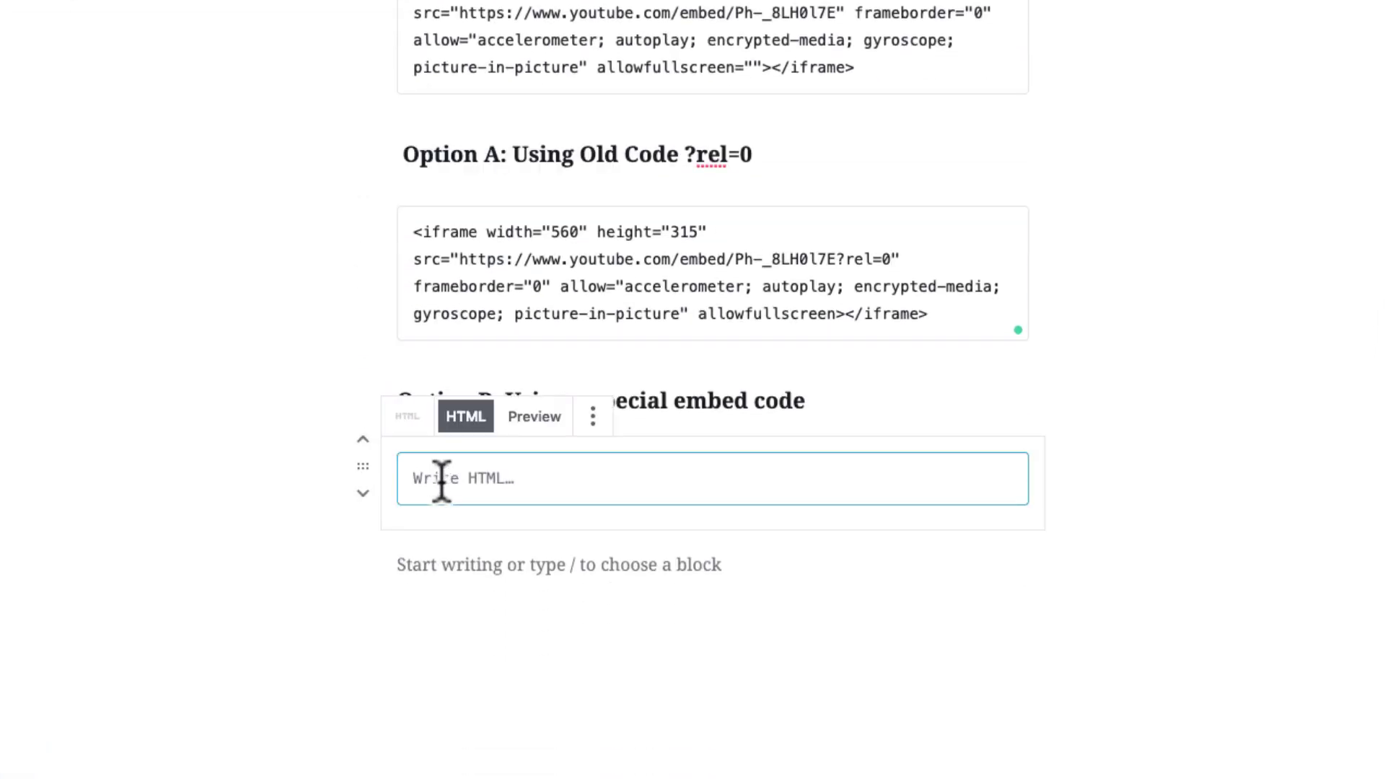
{"action": "key", "text": "ctrl+v"}
{"action": "key", "text": "BackSpace"}
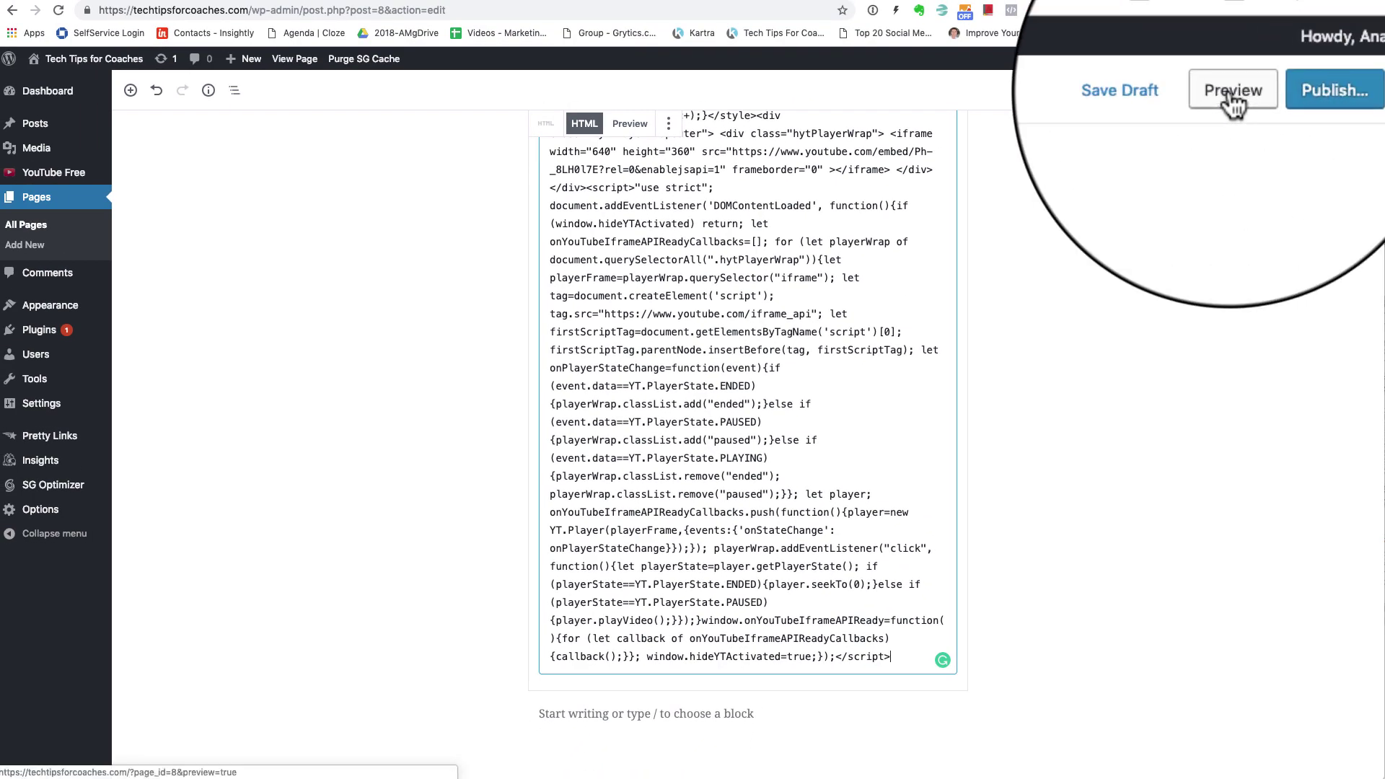
{"action": "left_click", "coordinate": [1231, 91]}
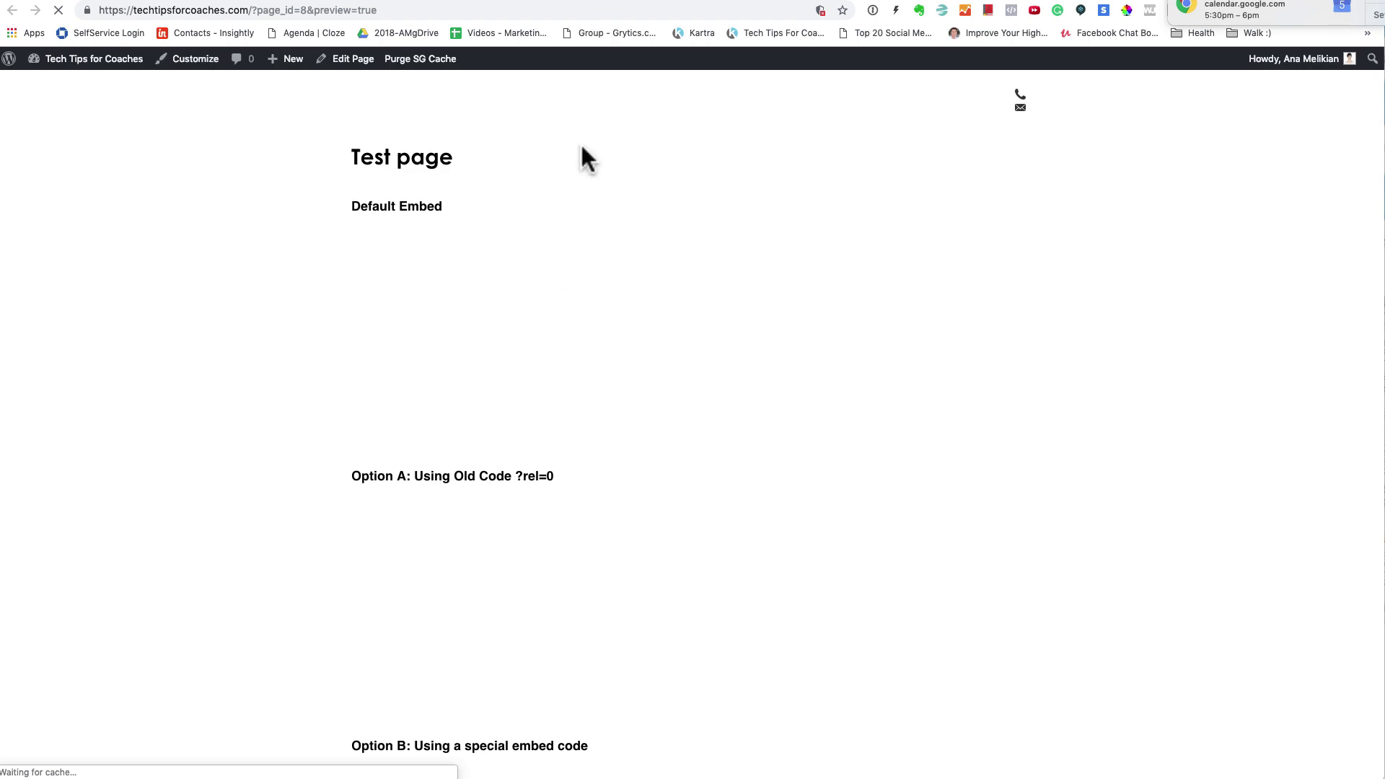
Play the Option B special embed and skip to 3:16 of 3:20.
{"action": "scroll", "coordinate": [514, 584], "scroll_direction": "down", "scroll_amount": 2}
{"action": "scroll", "coordinate": [505, 620], "scroll_direction": "down", "scroll_amount": 3}
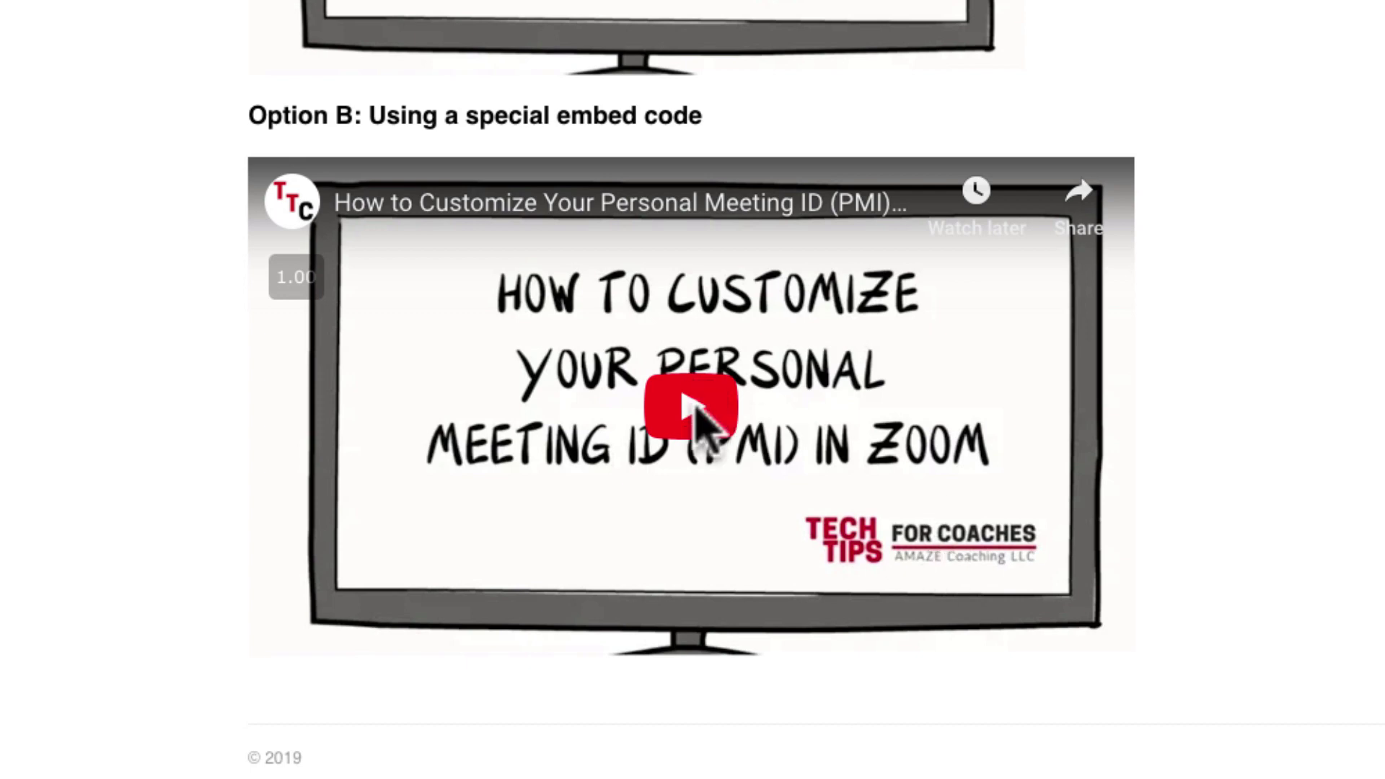
{"action": "left_click", "coordinate": [704, 400]}
{"action": "left_click", "coordinate": [910, 656]}
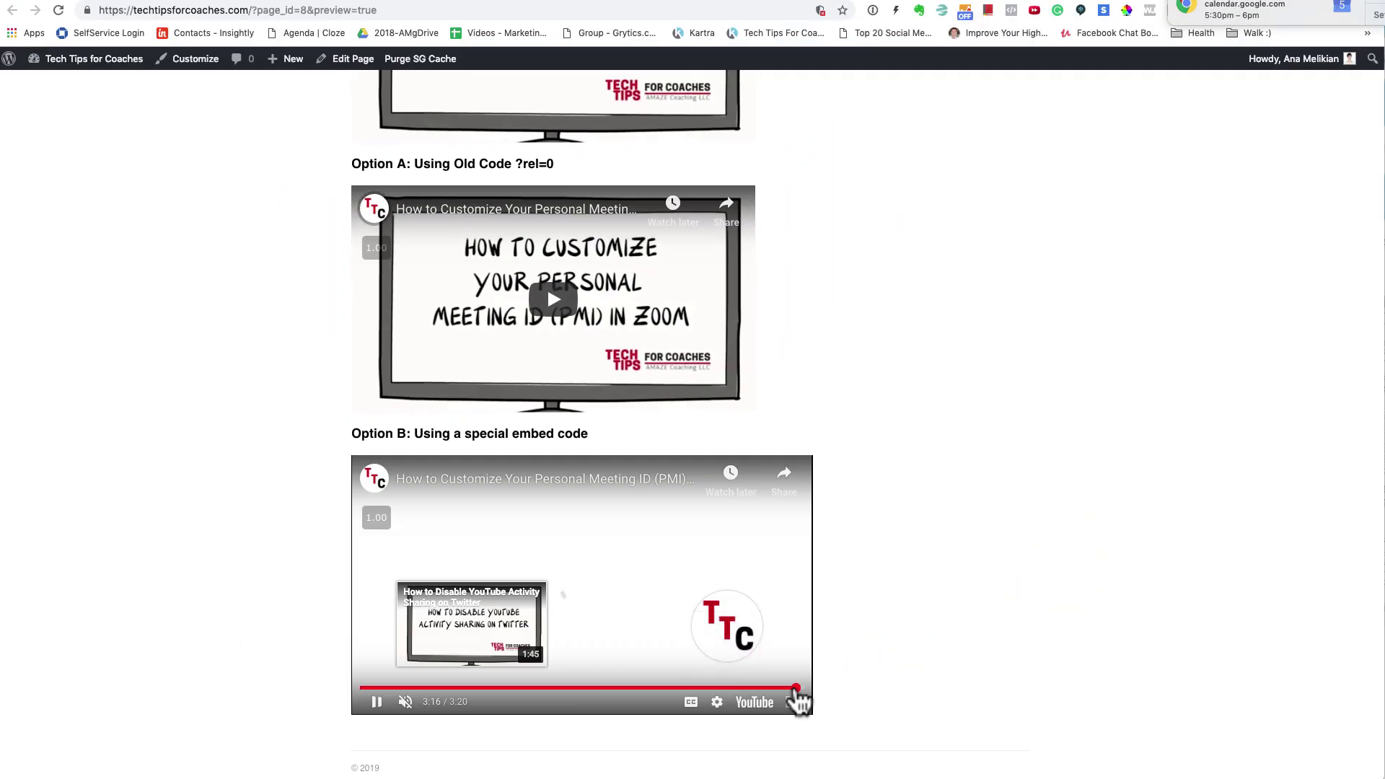